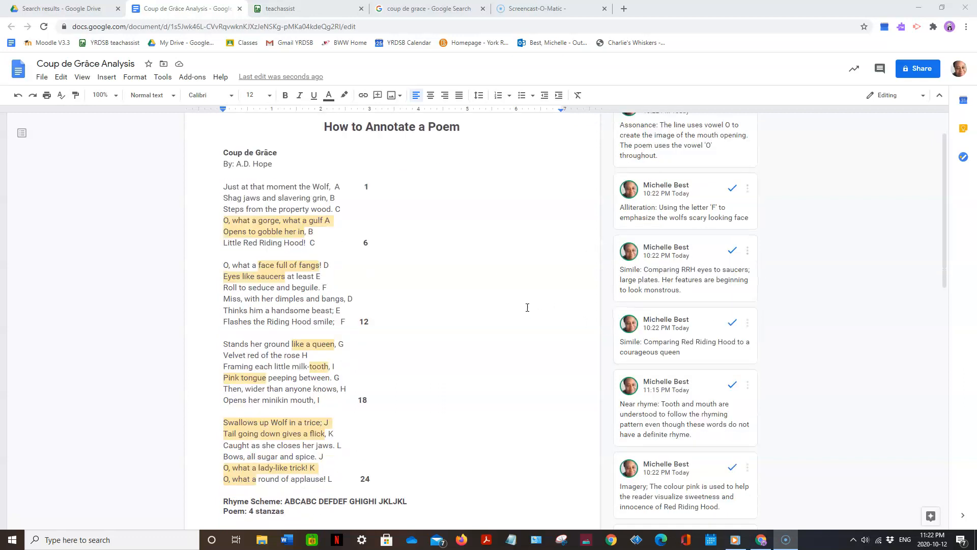
Step: Examine the poem's line numbers, the first stanza's end-of-line rhyme letters and the assonance comment
{"action": "scroll", "coordinate": [523, 308], "scroll_direction": "up", "scroll_amount": 1}
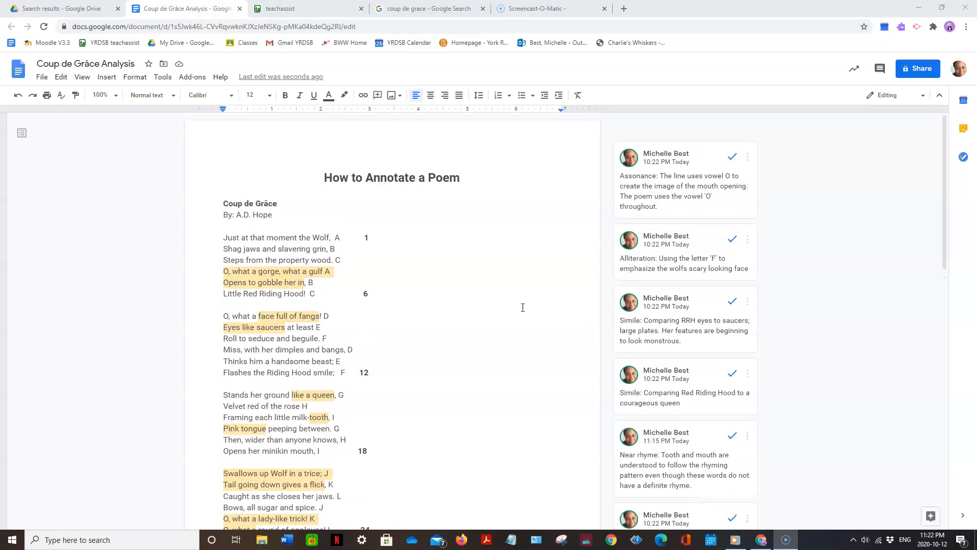
{"action": "scroll", "coordinate": [523, 308], "scroll_direction": "down", "scroll_amount": 2}
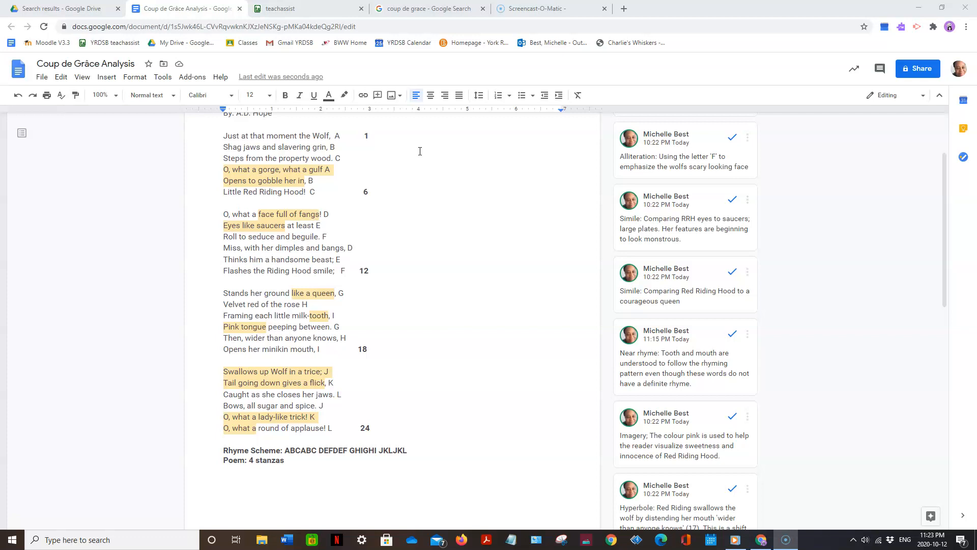
{"action": "left_click", "coordinate": [283, 134]}
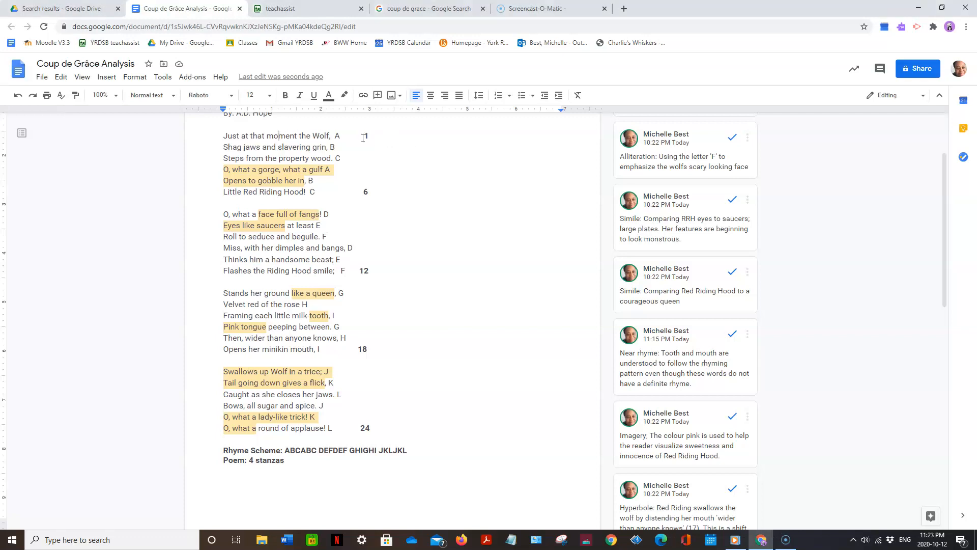
{"action": "left_click", "coordinate": [307, 429]}
{"action": "left_click", "coordinate": [318, 170]}
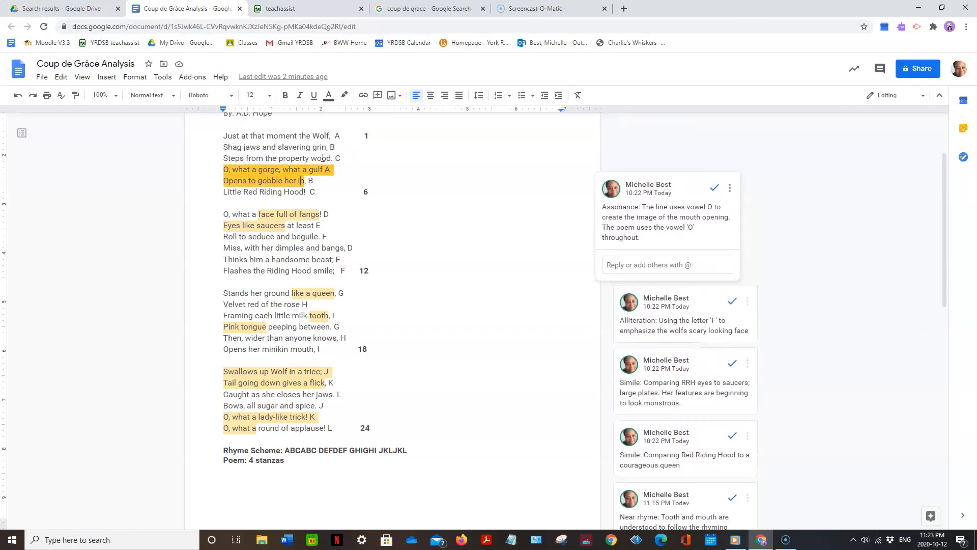
{"action": "left_click", "coordinate": [322, 158]}
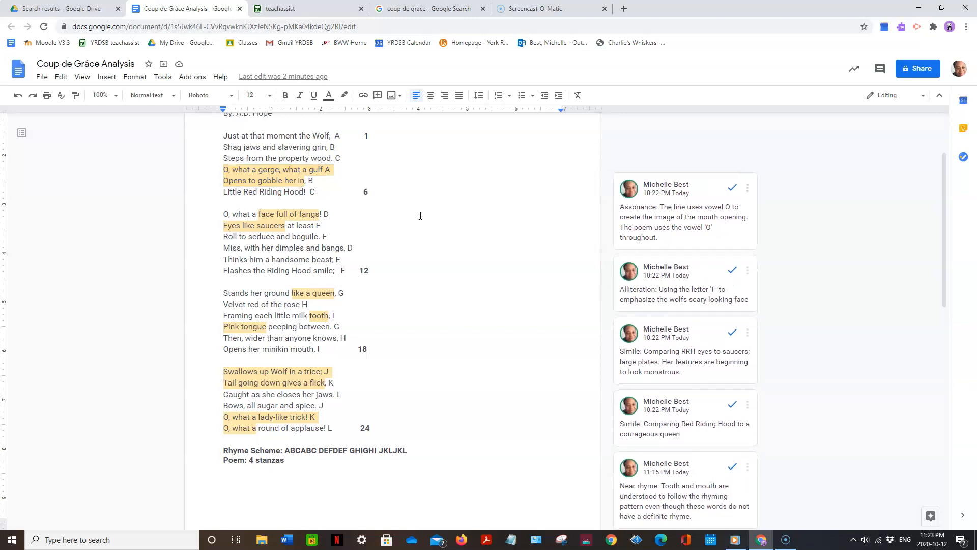
{"action": "scroll", "coordinate": [356, 178], "scroll_direction": "down", "scroll_amount": 1}
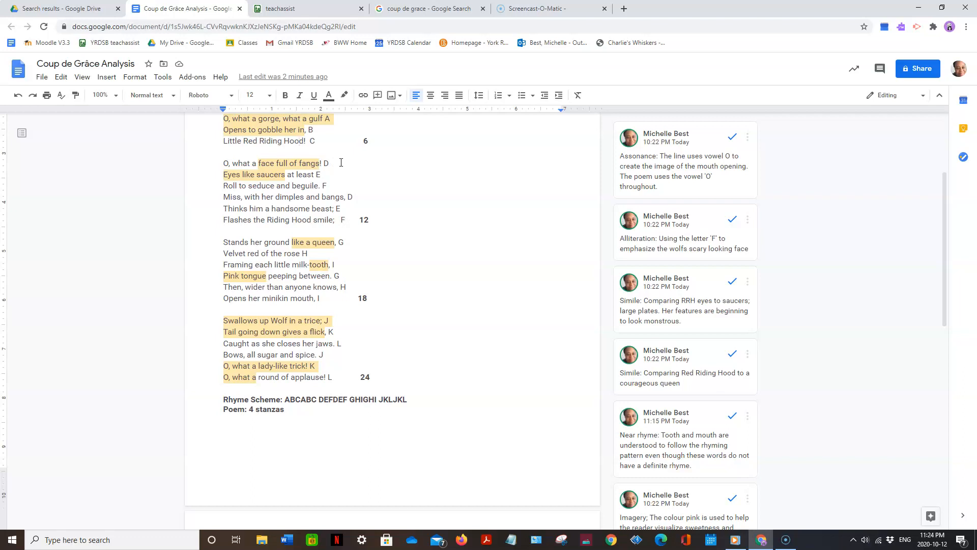
Step: Examine the rhyme letters of the second and third stanzas and open the near rhyme comment on "tooth"
{"action": "left_click", "coordinate": [310, 164]}
{"action": "left_click", "coordinate": [334, 197]}
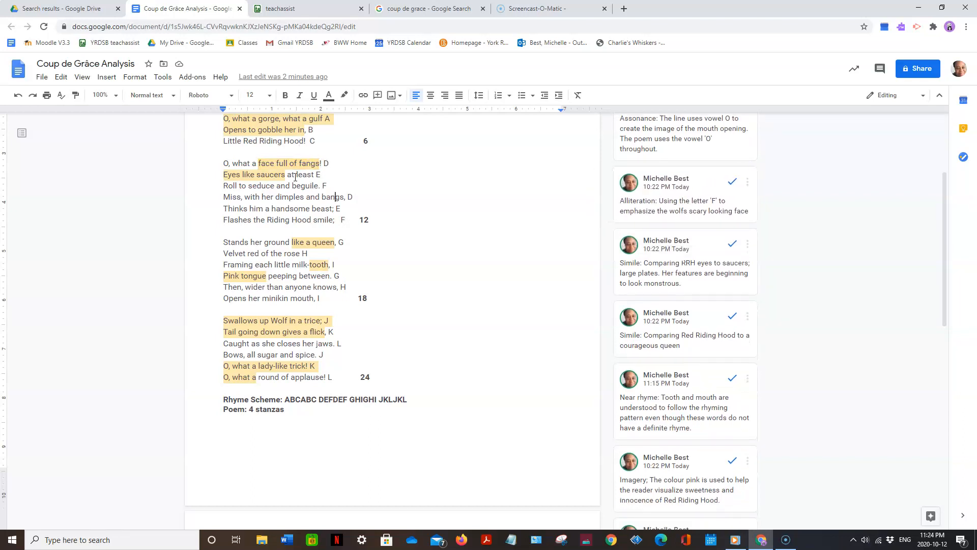
{"action": "key", "text": "Down"}
{"action": "left_click", "coordinate": [322, 221]}
{"action": "left_click", "coordinate": [324, 243]}
{"action": "left_click", "coordinate": [321, 276]}
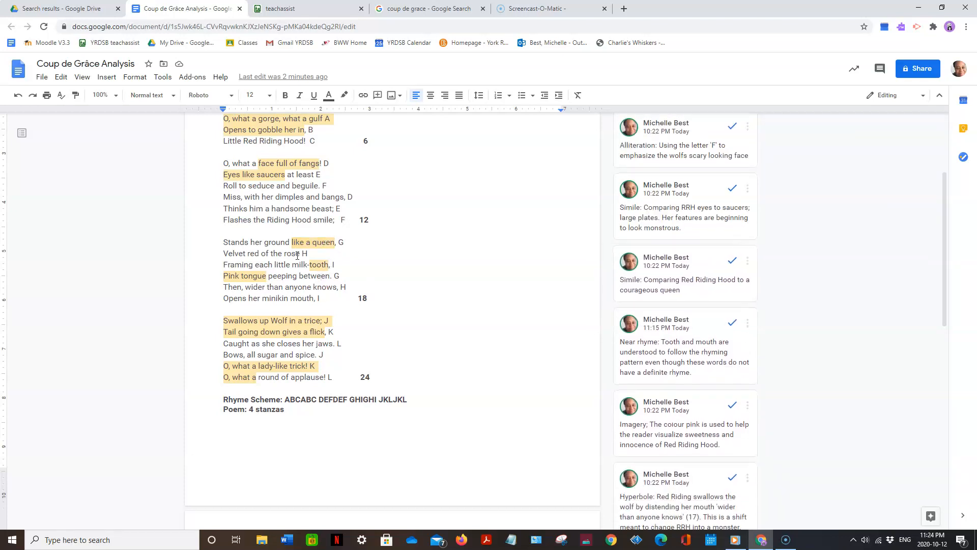
{"action": "left_click", "coordinate": [315, 264]}
{"action": "left_click", "coordinate": [307, 298]}
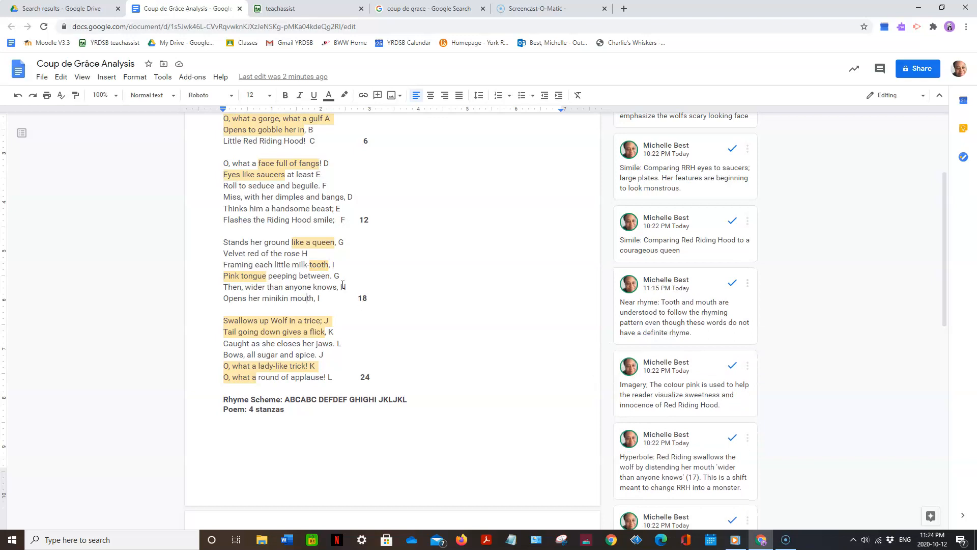
{"action": "left_click", "coordinate": [316, 265]}
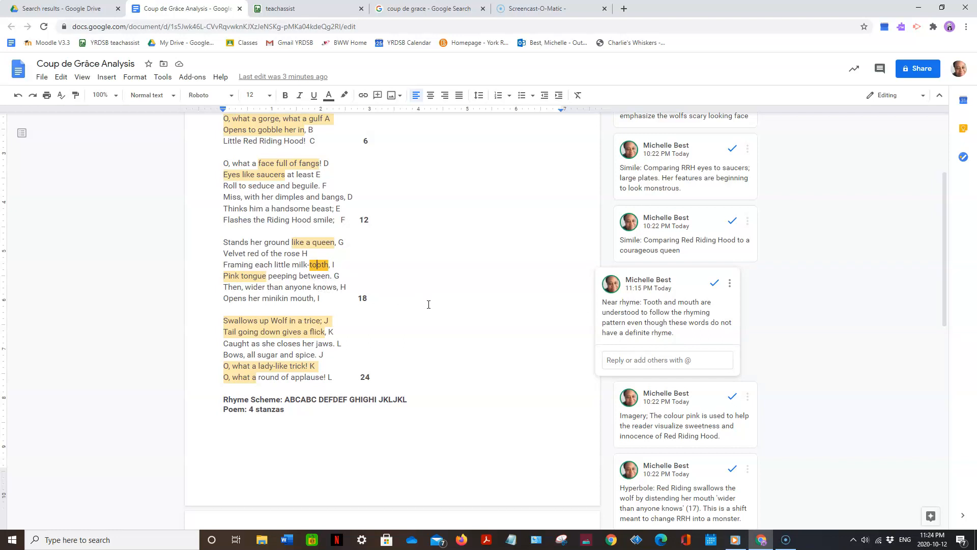
Step: Start a comment on the poem's title "Coup de Grâce" reading "Title: Coup de Grace means death blow."
{"action": "scroll", "coordinate": [429, 305], "scroll_direction": "down", "scroll_amount": 1}
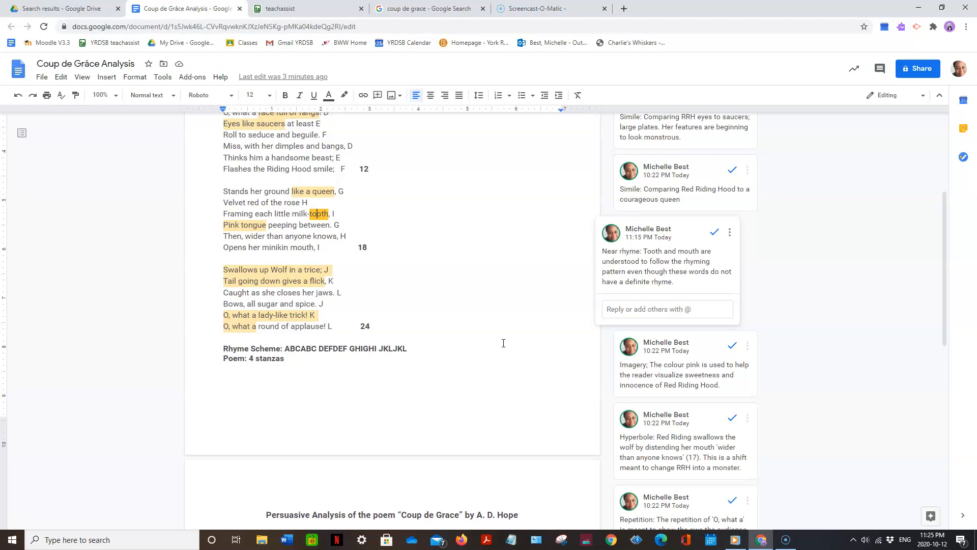
{"action": "scroll", "coordinate": [500, 343], "scroll_direction": "down", "scroll_amount": 4}
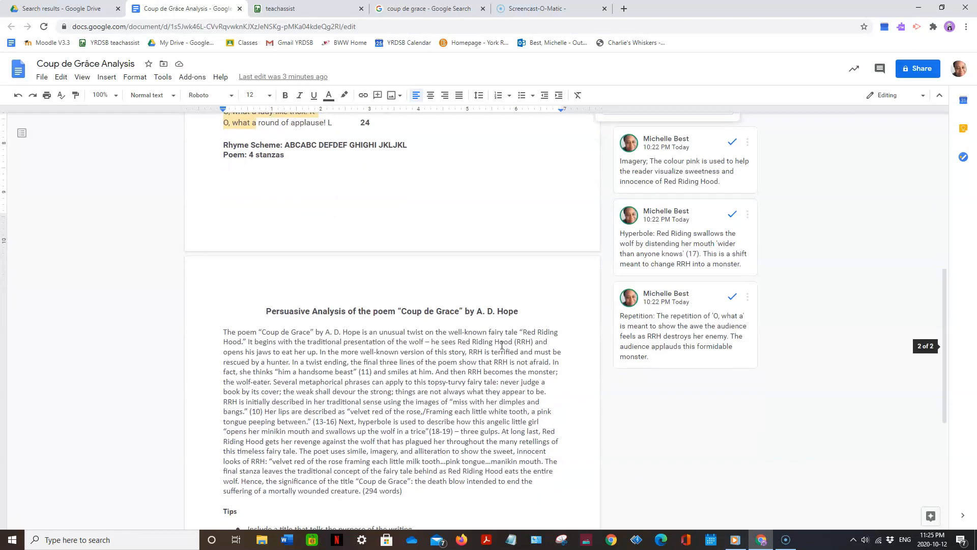
{"action": "scroll", "coordinate": [502, 344], "scroll_direction": "up", "scroll_amount": 8}
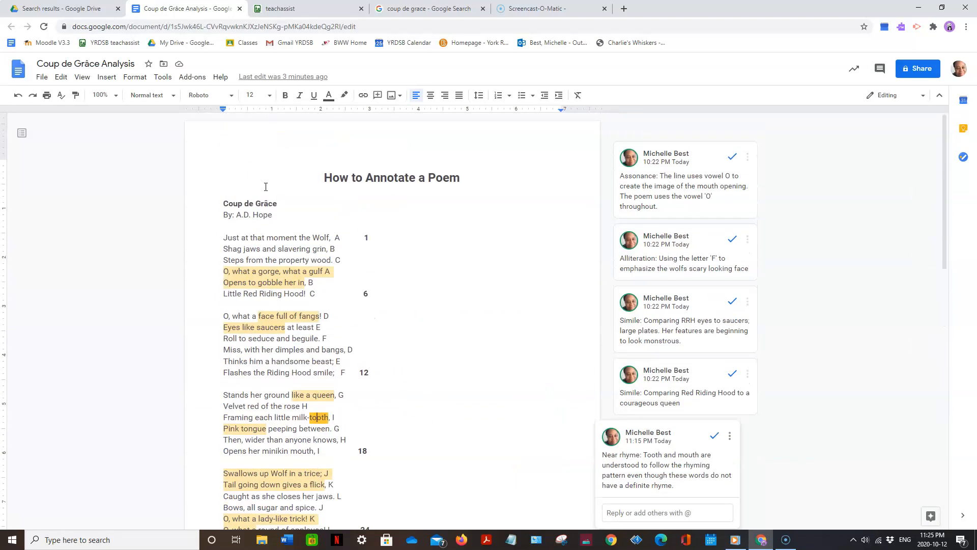
{"action": "left_click_drag", "start_coordinate": [223, 204], "coordinate": [279, 204]}
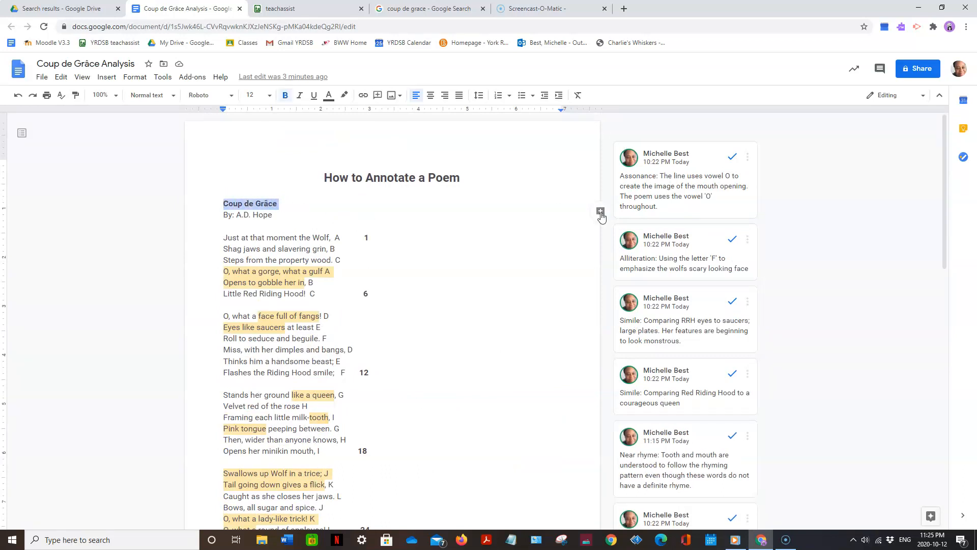
{"action": "left_click", "coordinate": [600, 212]}
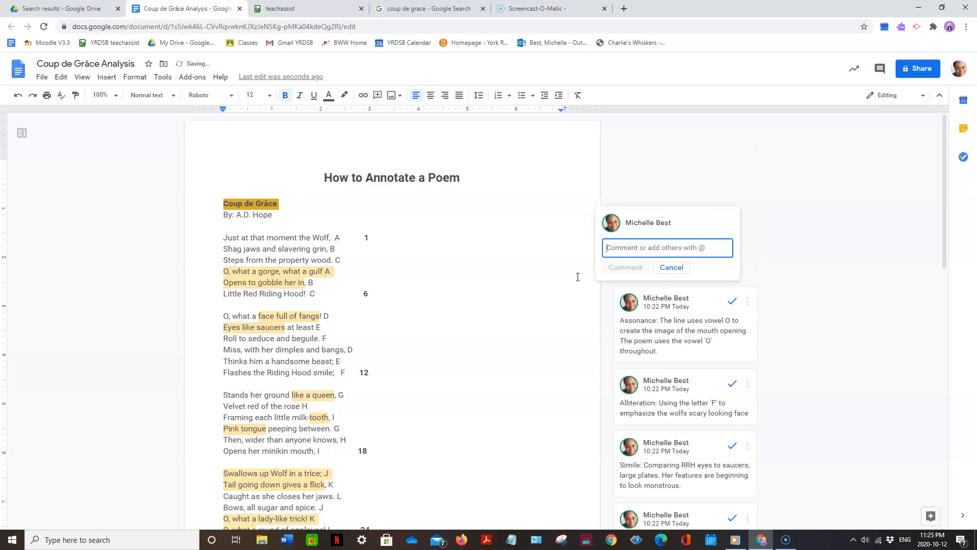
{"action": "type", "text": "Title:"}
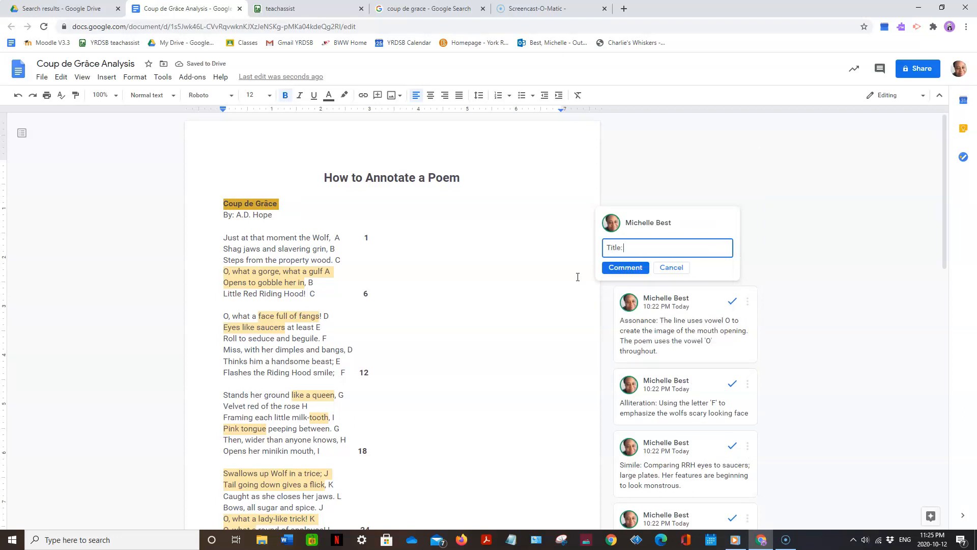
{"action": "type", "text": " Coup de C"}
{"action": "type", "text": "race means death blow."}
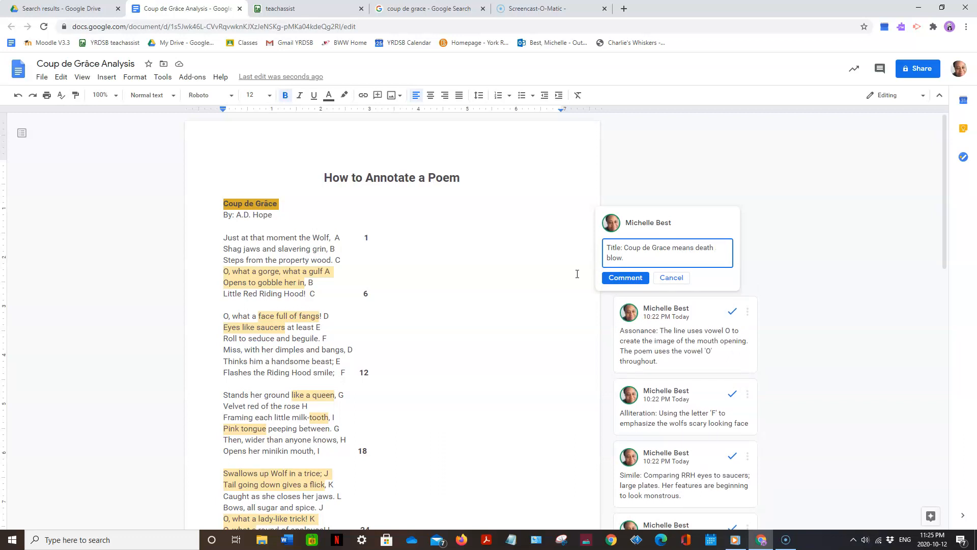
Step: Copy the definition "a final blow or shot given to kill a wounded person or animal." from the Google results into the title comment
{"action": "left_click", "coordinate": [415, 8]}
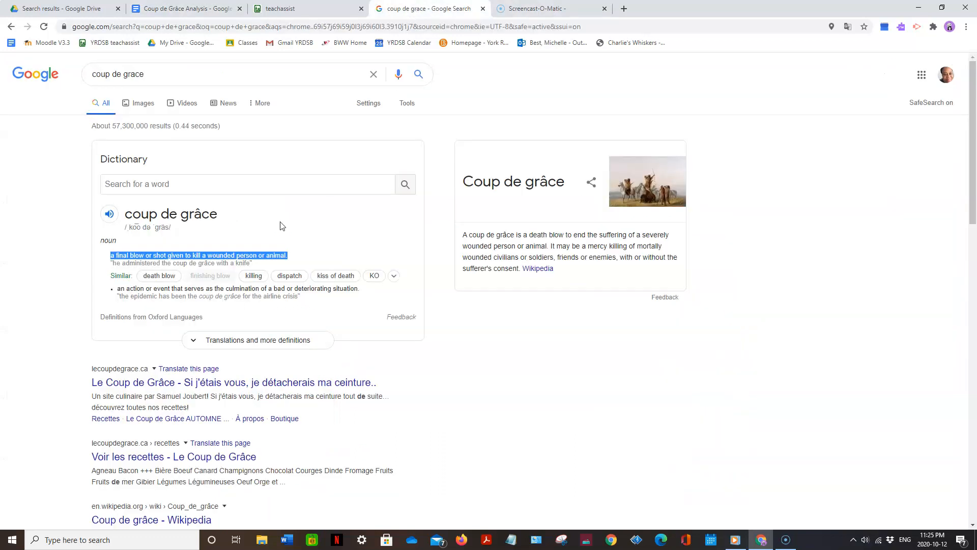
{"action": "left_click", "coordinate": [170, 257]}
{"action": "left_click_drag", "start_coordinate": [110, 255], "coordinate": [307, 255]}
{"action": "key", "text": "ctrl+c"}
{"action": "left_click", "coordinate": [187, 11]}
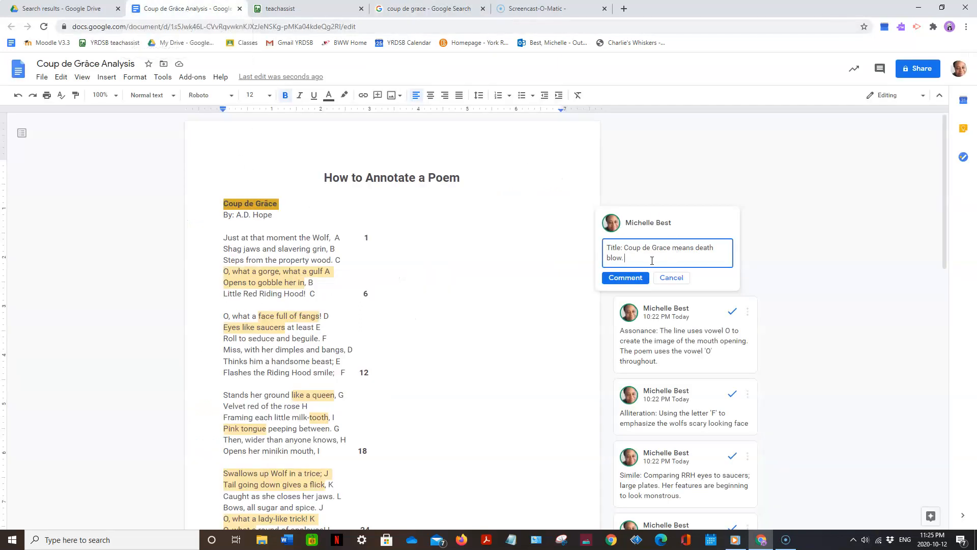
{"action": "key", "text": "ctrl+v"}
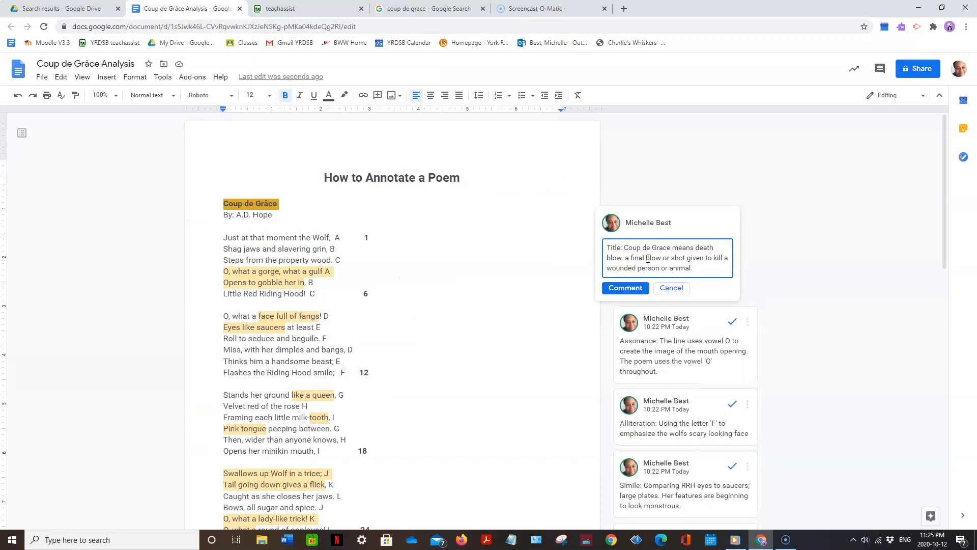
Step: Capitalize the "A" that starts the pasted definition and post the title comment
{"action": "left_click", "coordinate": [629, 257]}
{"action": "key", "text": "BackSpace"}
{"action": "type", "text": "A"}
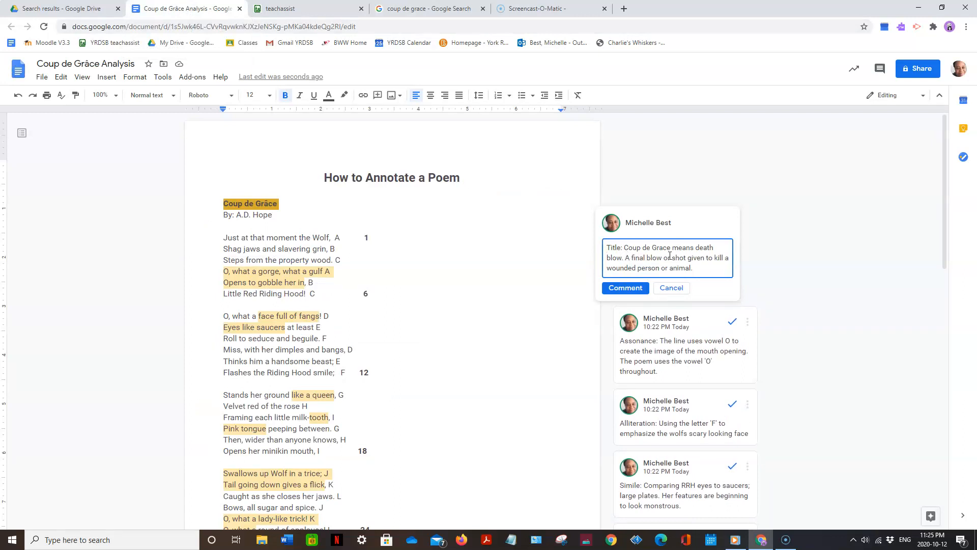
{"action": "left_click", "coordinate": [625, 288]}
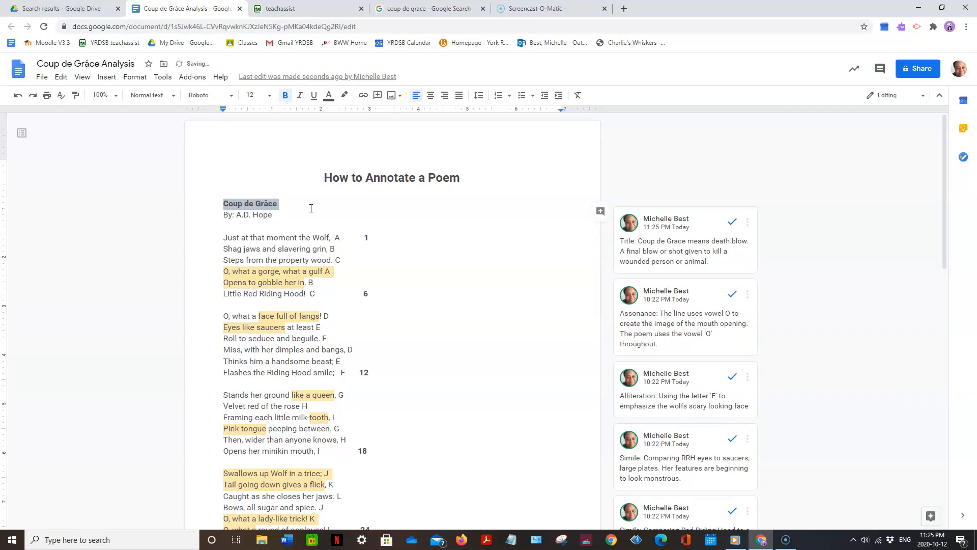
Step: Review the poetic device comments from the title note through the repetition note beside the poem
{"action": "scroll", "coordinate": [517, 251], "scroll_direction": "down", "scroll_amount": 1}
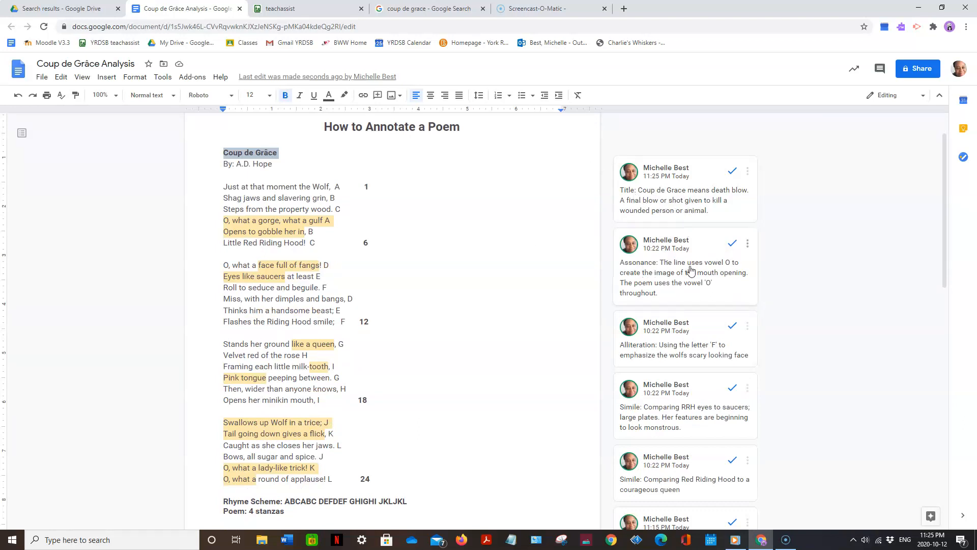
{"action": "scroll", "coordinate": [741, 264], "scroll_direction": "down", "scroll_amount": 2}
{"action": "scroll", "coordinate": [741, 263], "scroll_direction": "down", "scroll_amount": 1}
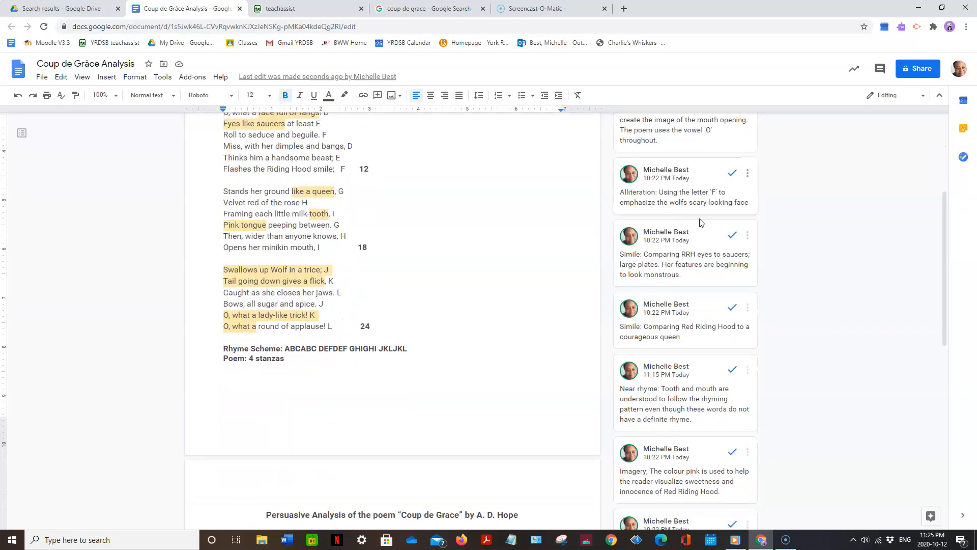
{"action": "scroll", "coordinate": [692, 261], "scroll_direction": "down", "scroll_amount": 2}
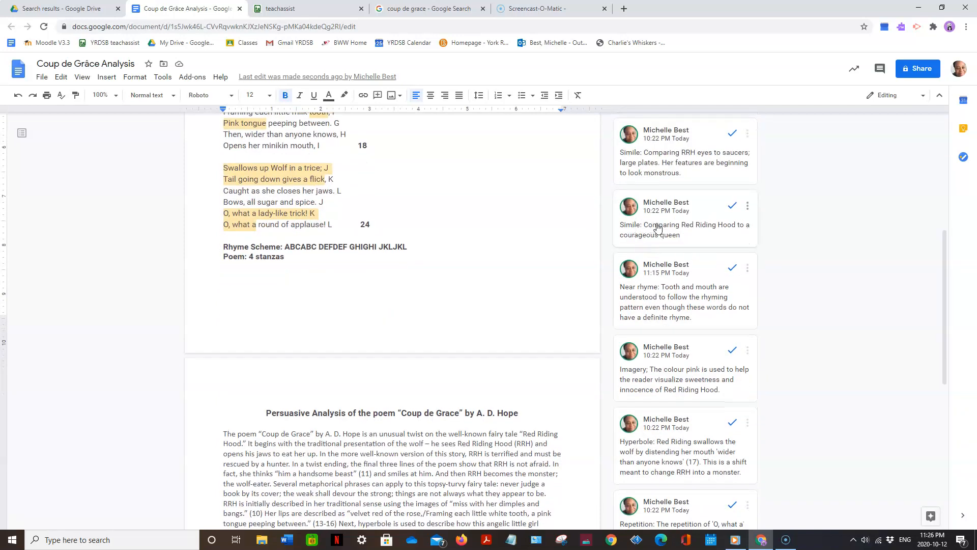
{"action": "scroll", "coordinate": [676, 290], "scroll_direction": "down", "scroll_amount": 3}
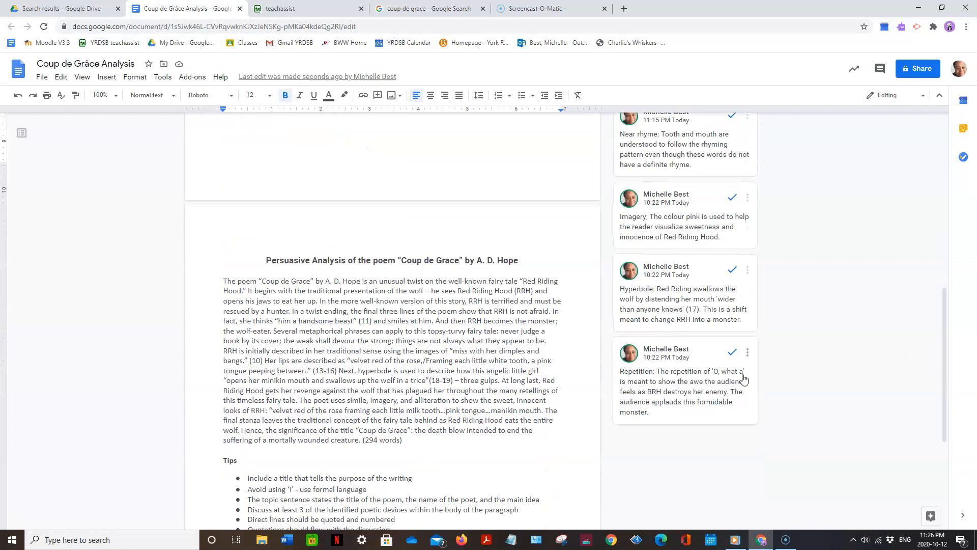
{"action": "scroll", "coordinate": [477, 313], "scroll_direction": "down", "scroll_amount": 1}
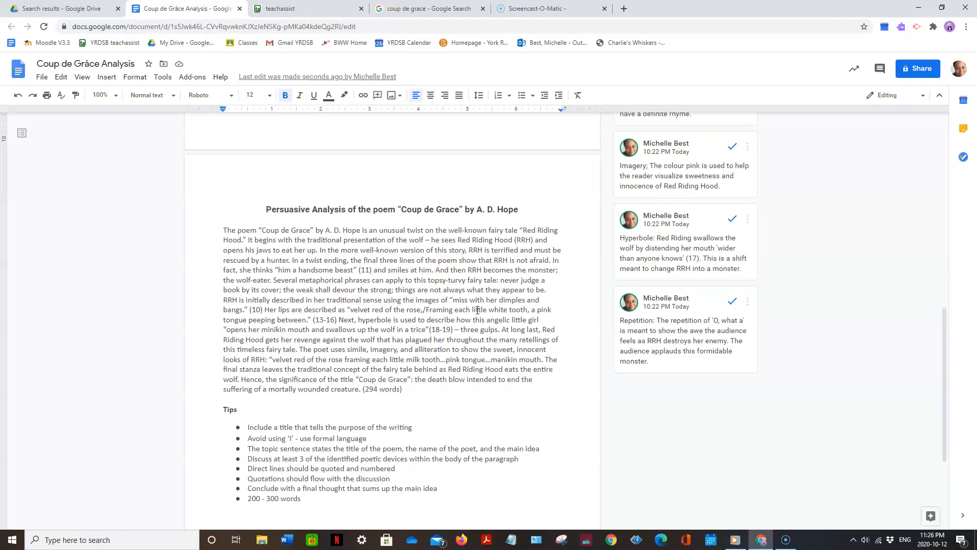
Step: Examine the persuasive analysis and its tips, highlighting the quotation "him a handsome beast" beside its line number
{"action": "scroll", "coordinate": [310, 283], "scroll_direction": "up", "scroll_amount": 12}
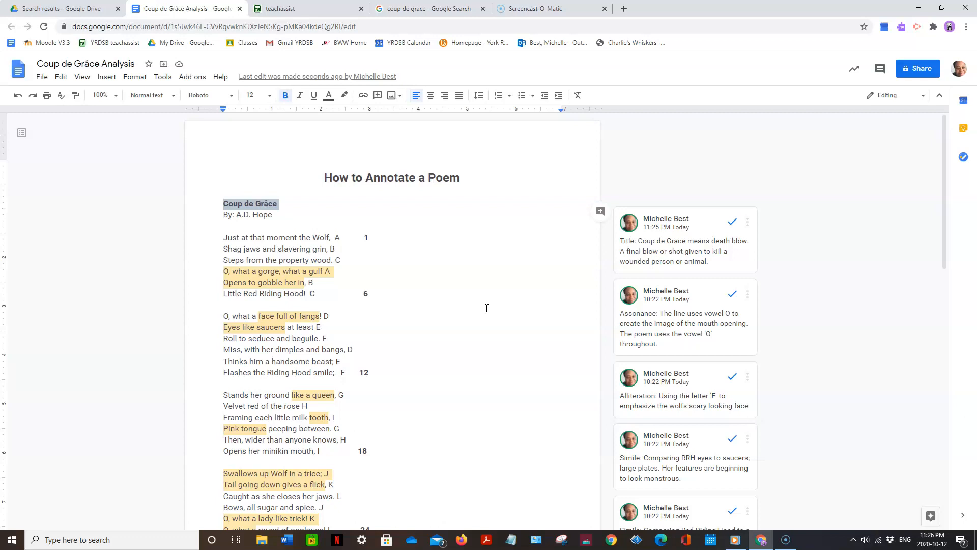
{"action": "scroll", "coordinate": [483, 309], "scroll_direction": "down", "scroll_amount": 5}
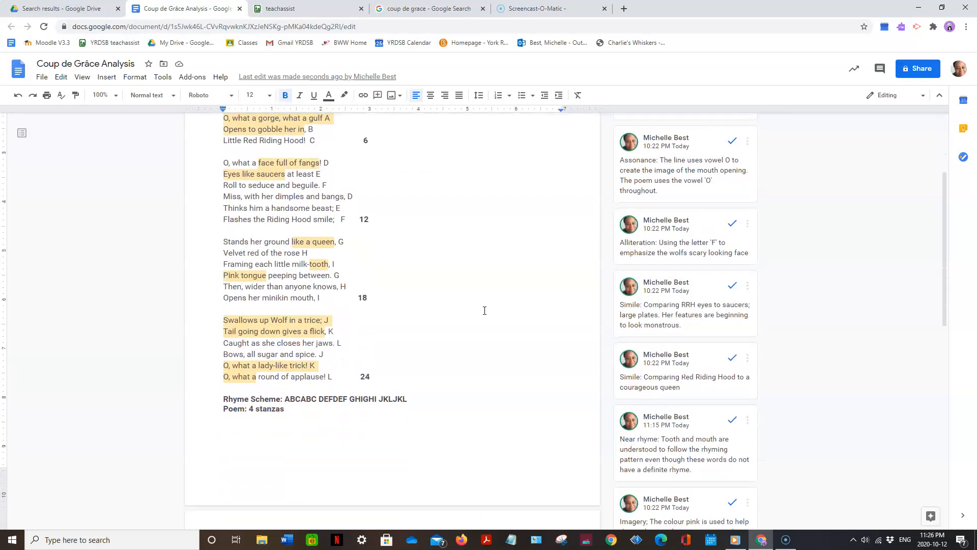
{"action": "scroll", "coordinate": [485, 311], "scroll_direction": "down", "scroll_amount": 6}
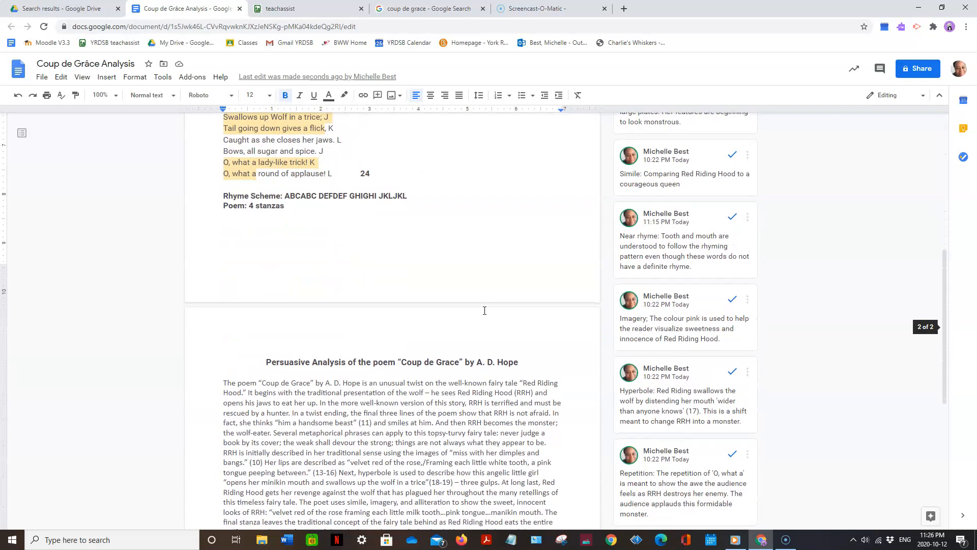
{"action": "scroll", "coordinate": [484, 310], "scroll_direction": "down", "scroll_amount": 1}
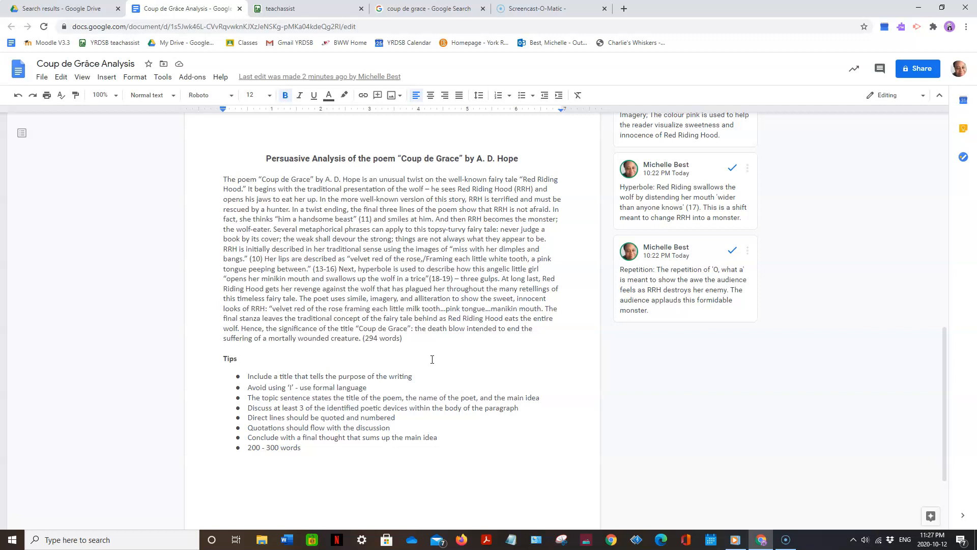
{"action": "left_click_drag", "start_coordinate": [275, 219], "coordinate": [359, 223]}
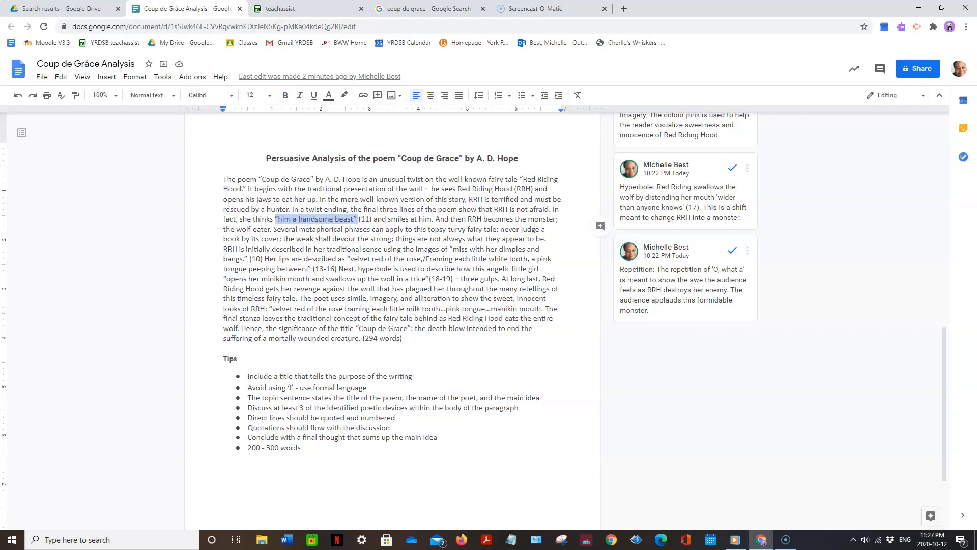
{"action": "left_click", "coordinate": [435, 261]}
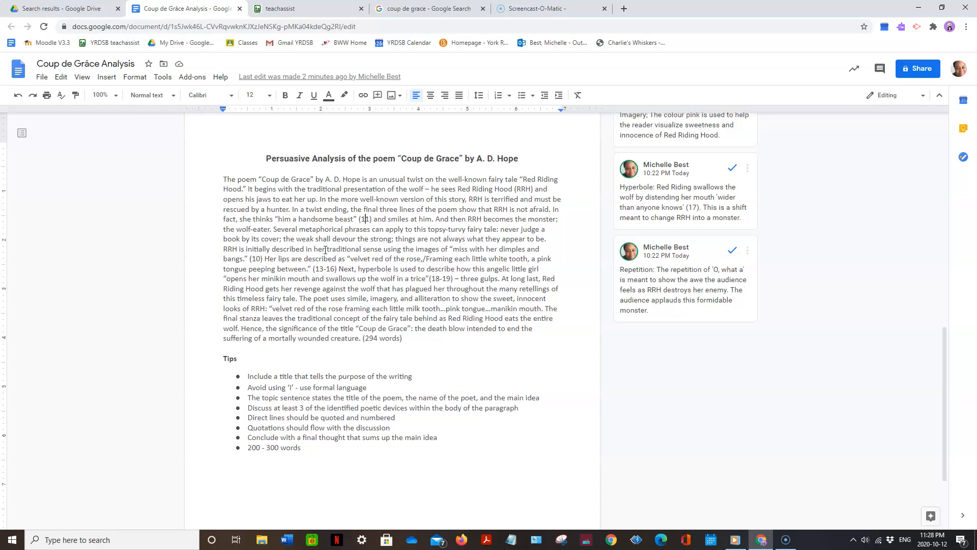
Step: Bold the device names "images" and "hyperbole" in the persuasive analysis paragraph
{"action": "double_click", "coordinate": [430, 248]}
{"action": "left_click", "coordinate": [285, 96]}
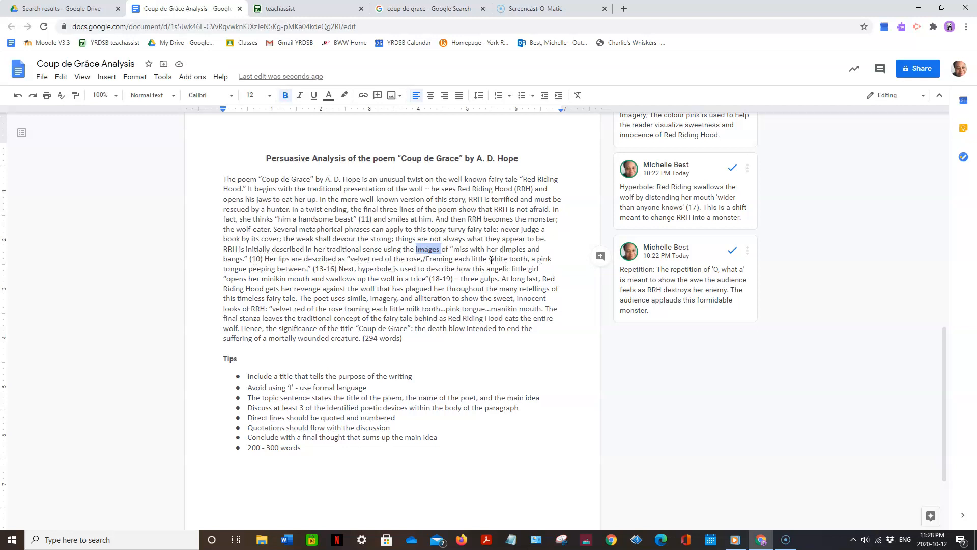
{"action": "double_click", "coordinate": [375, 269]}
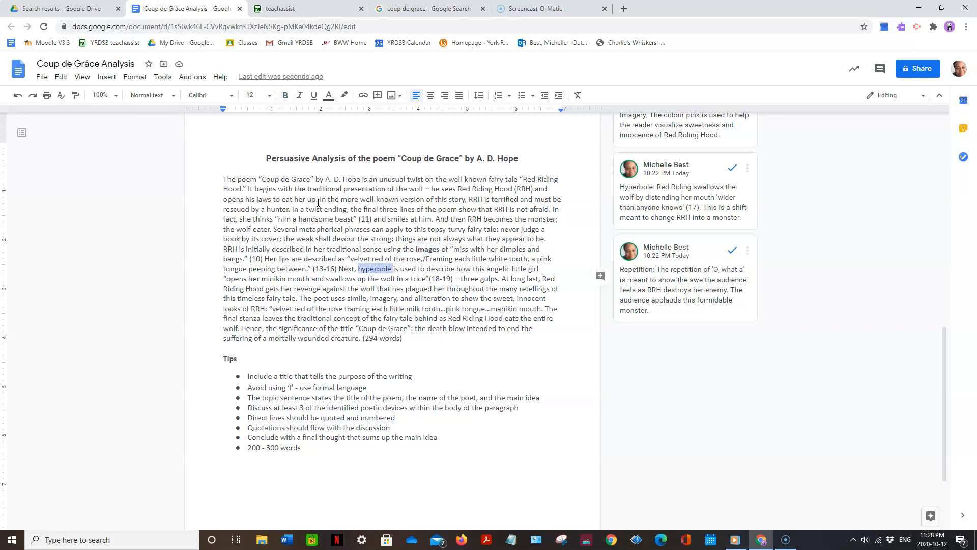
{"action": "left_click", "coordinate": [286, 96]}
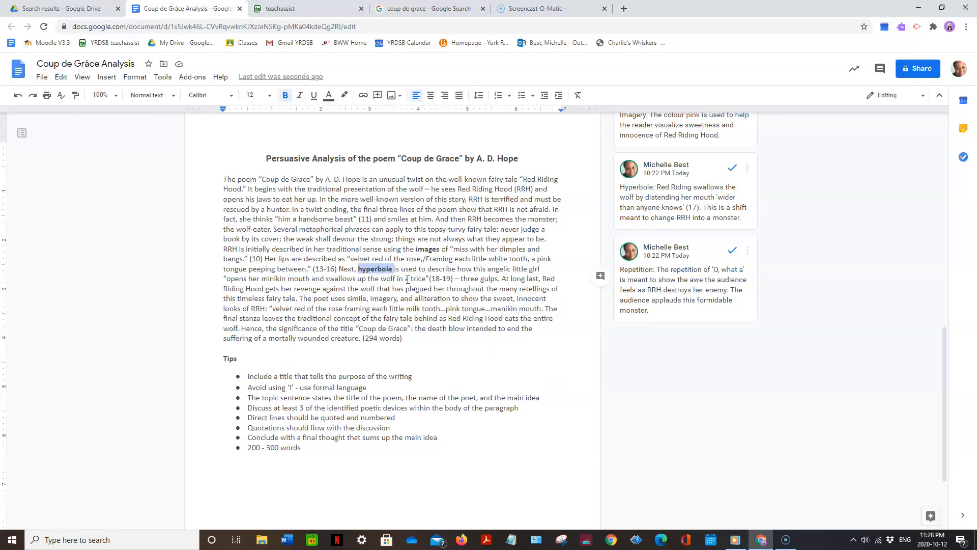
Step: Remove the bold formatting from "hyperbole" and "images" in the persuasive analysis paragraph
{"action": "left_click", "coordinate": [285, 95]}
{"action": "left_click", "coordinate": [431, 248]}
{"action": "double_click", "coordinate": [432, 248]}
{"action": "left_click", "coordinate": [285, 95]}
{"action": "left_click", "coordinate": [502, 320]}
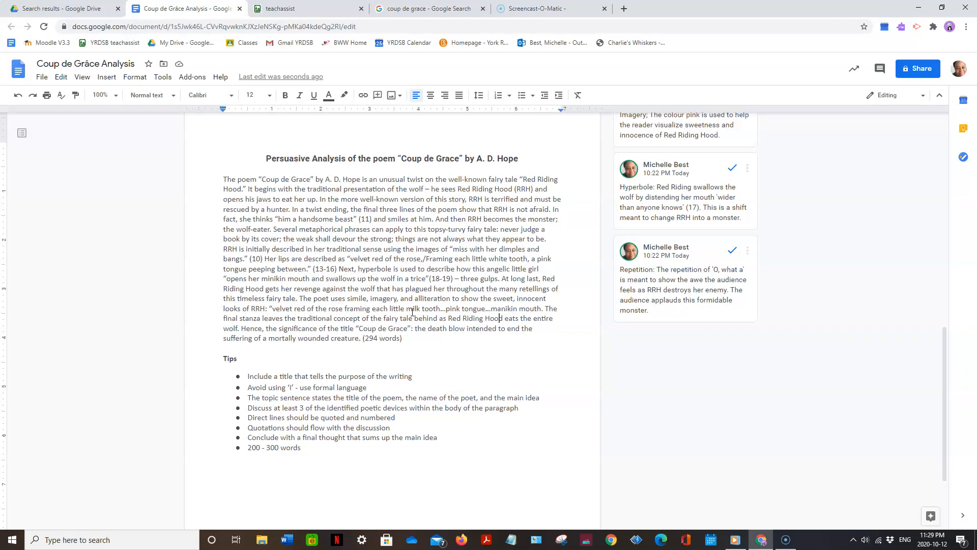
Step: Download the annotated poem document as a Microsoft Word (.docx) file, open the downloaded copy and minimize its window
{"action": "scroll", "coordinate": [413, 311], "scroll_direction": "up", "scroll_amount": 15}
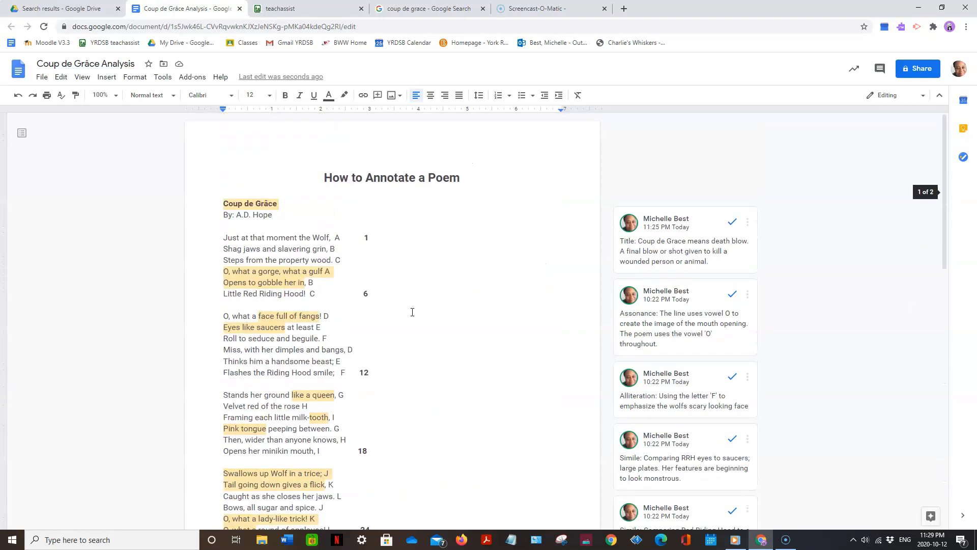
{"action": "left_click", "coordinate": [43, 78]}
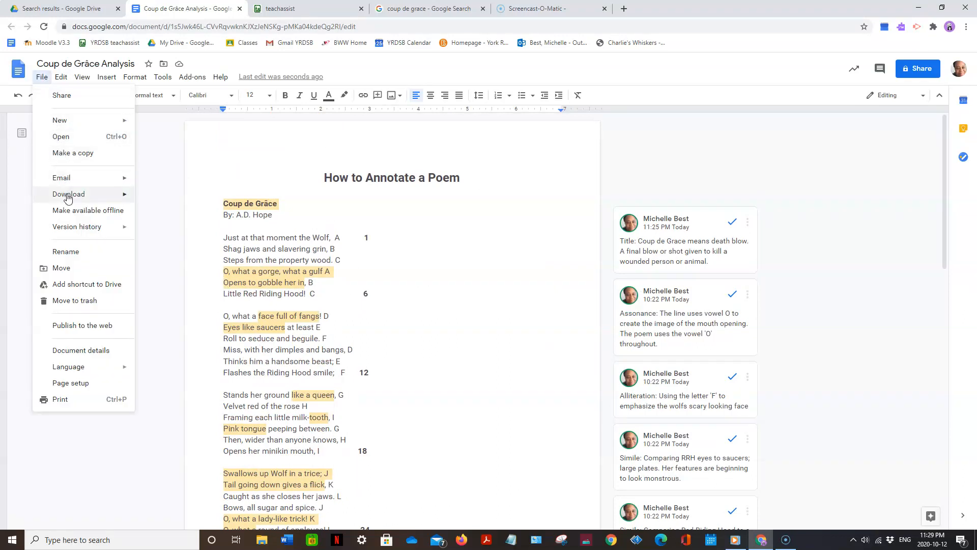
{"action": "mouse_move", "coordinate": [74, 195]}
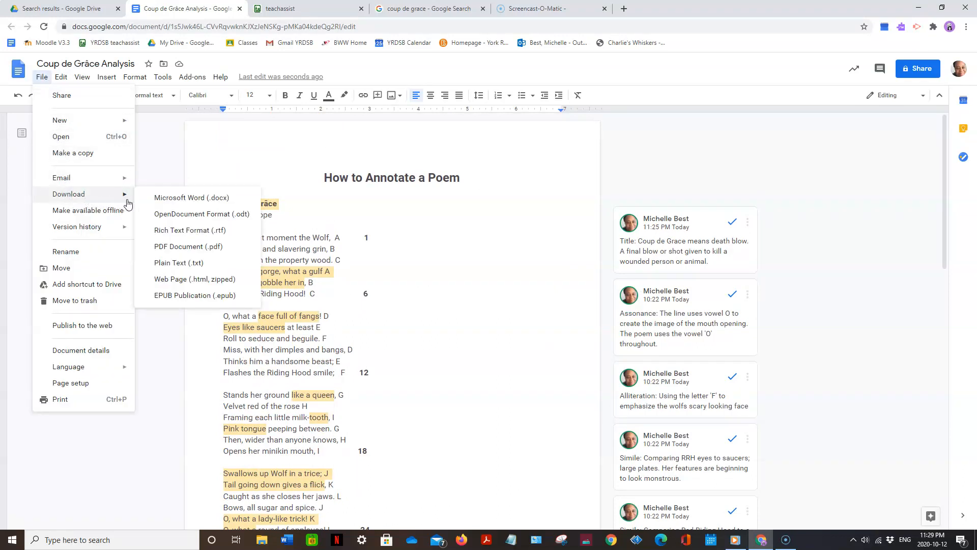
{"action": "left_click", "coordinate": [196, 201]}
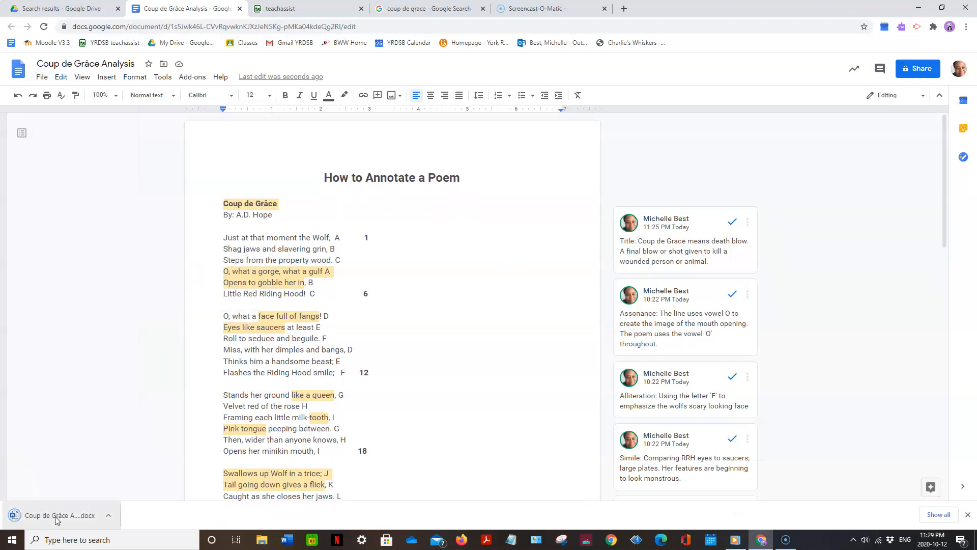
{"action": "left_click", "coordinate": [81, 518]}
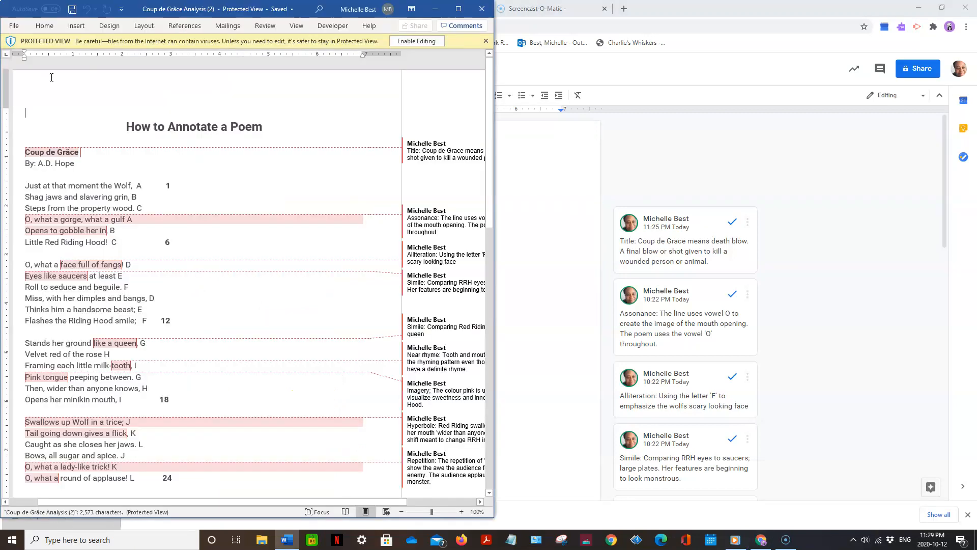
{"action": "left_click", "coordinate": [432, 10]}
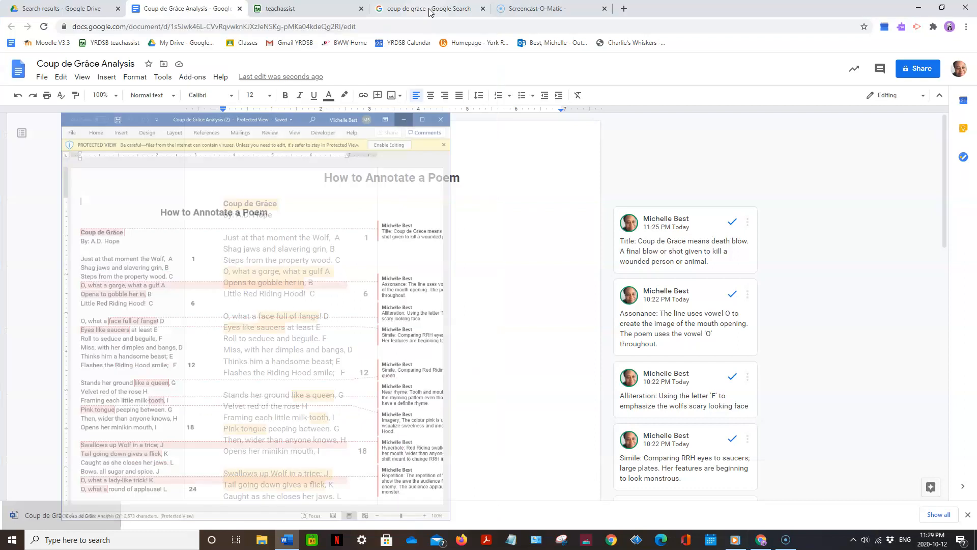
{"action": "left_click", "coordinate": [42, 76]}
{"action": "mouse_move", "coordinate": [62, 198]}
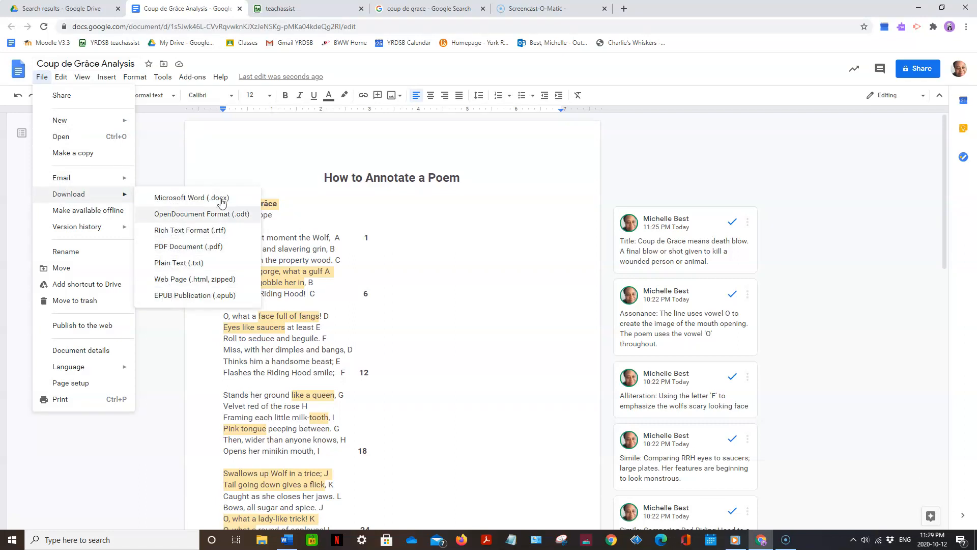
{"action": "left_click", "coordinate": [192, 76]}
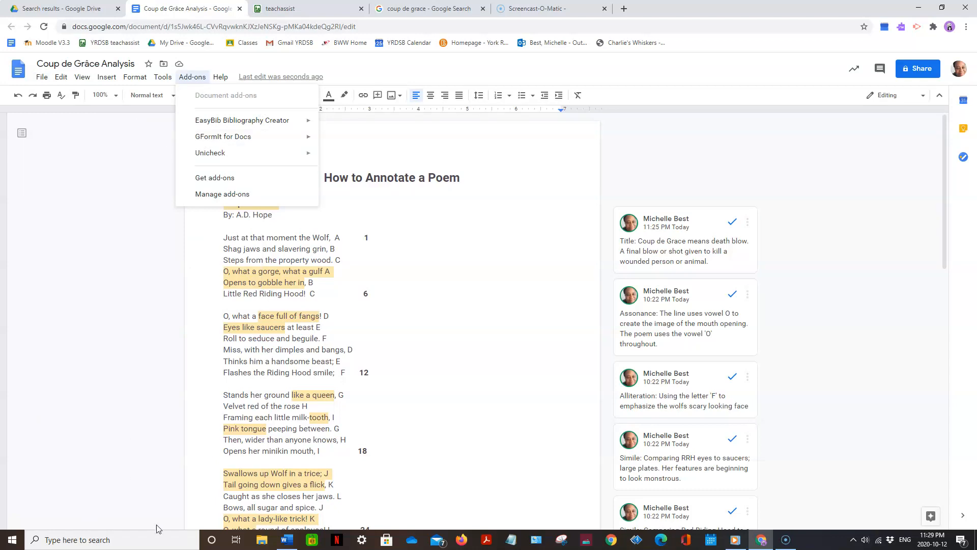
Step: Switch to the downloaded copy in Word, maximize its window and enable editing
{"action": "left_click", "coordinate": [295, 540]}
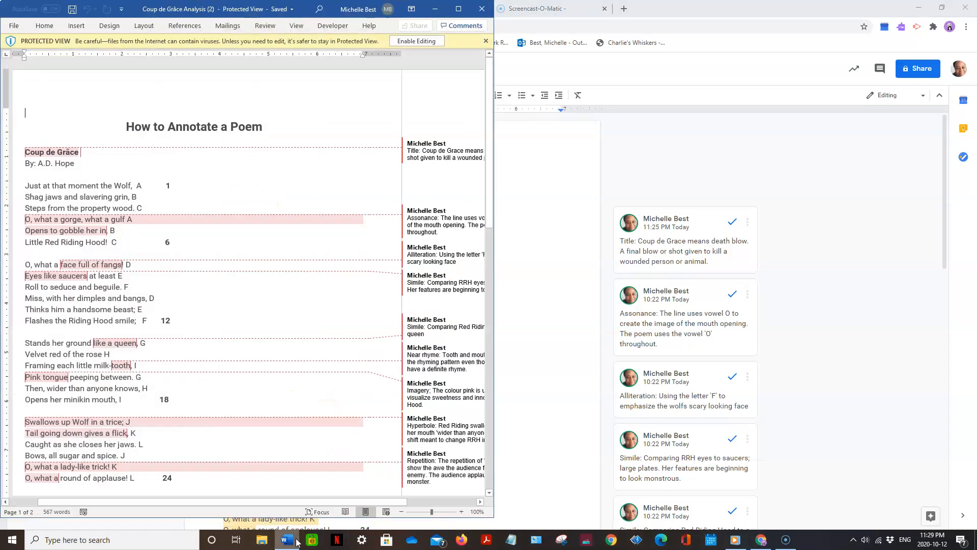
{"action": "left_click", "coordinate": [458, 8]}
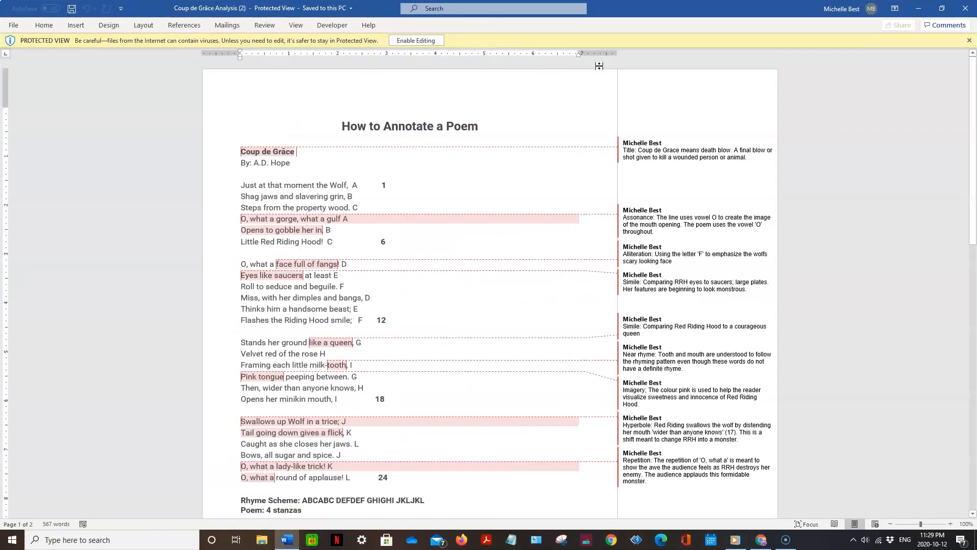
{"action": "left_click", "coordinate": [418, 44]}
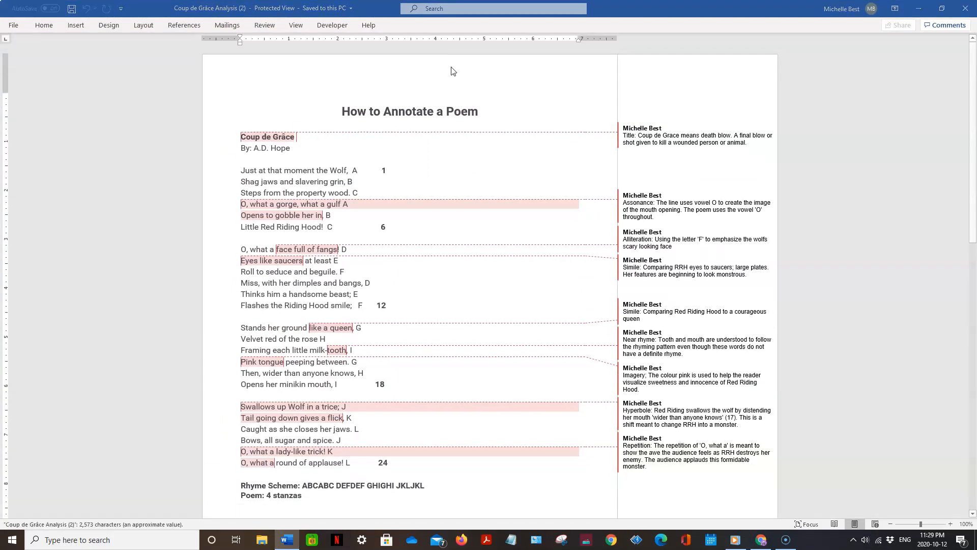
Step: Review the poem's margin comments and the persuasive analysis page in the Word copy
{"action": "mouse_move", "coordinate": [674, 208]}
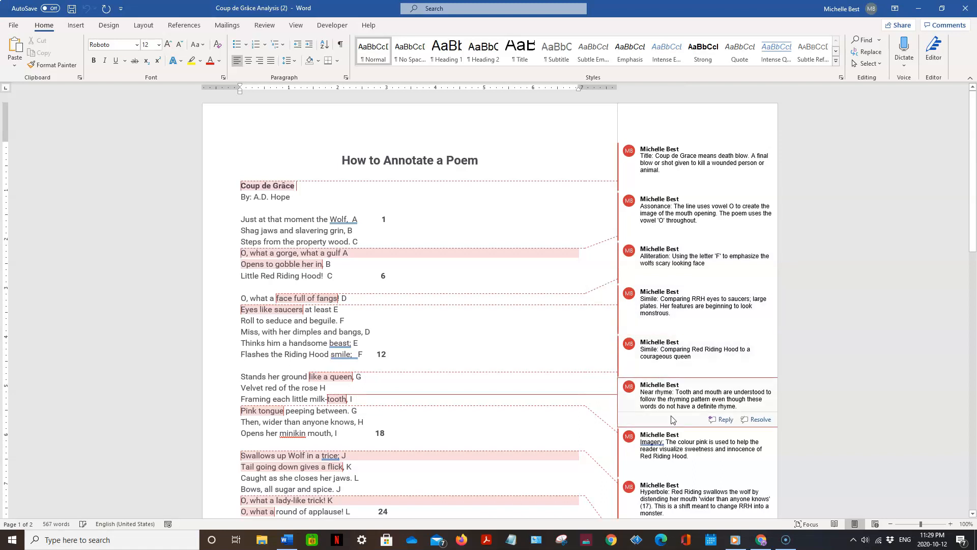
{"action": "scroll", "coordinate": [690, 427], "scroll_direction": "down", "scroll_amount": 1}
{"action": "scroll", "coordinate": [324, 213], "scroll_direction": "down", "scroll_amount": 3}
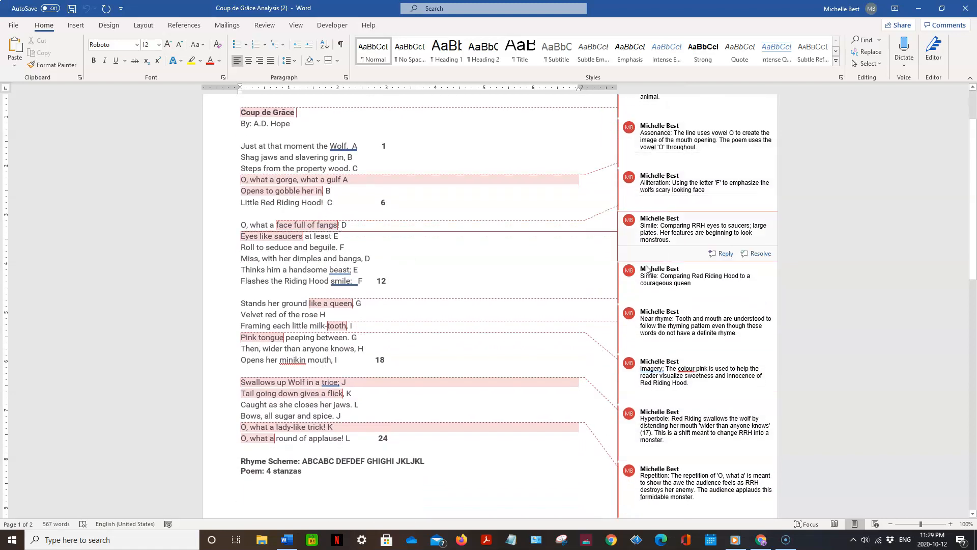
{"action": "scroll", "coordinate": [411, 367], "scroll_direction": "down", "scroll_amount": 1}
{"action": "scroll", "coordinate": [411, 367], "scroll_direction": "down", "scroll_amount": 17}
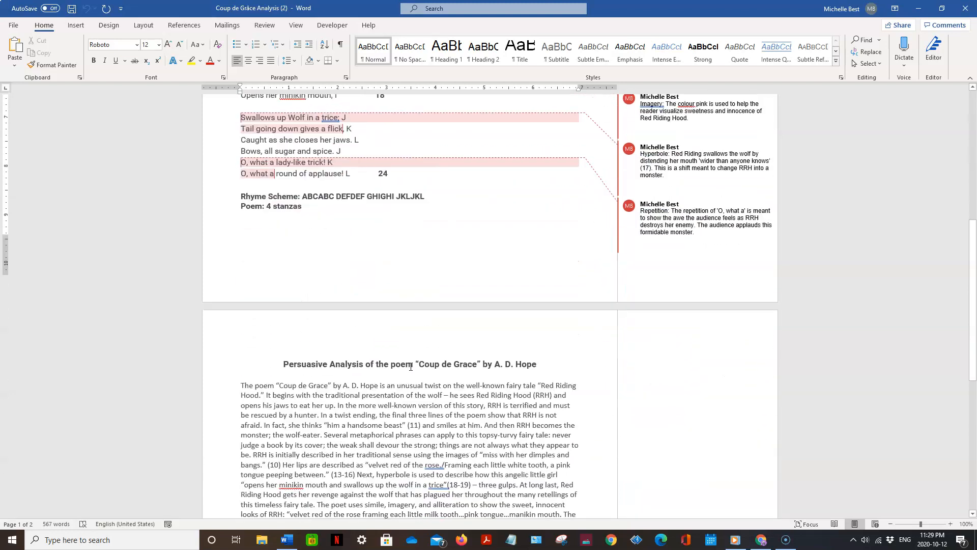
{"action": "scroll", "coordinate": [389, 325], "scroll_direction": "down", "scroll_amount": 5}
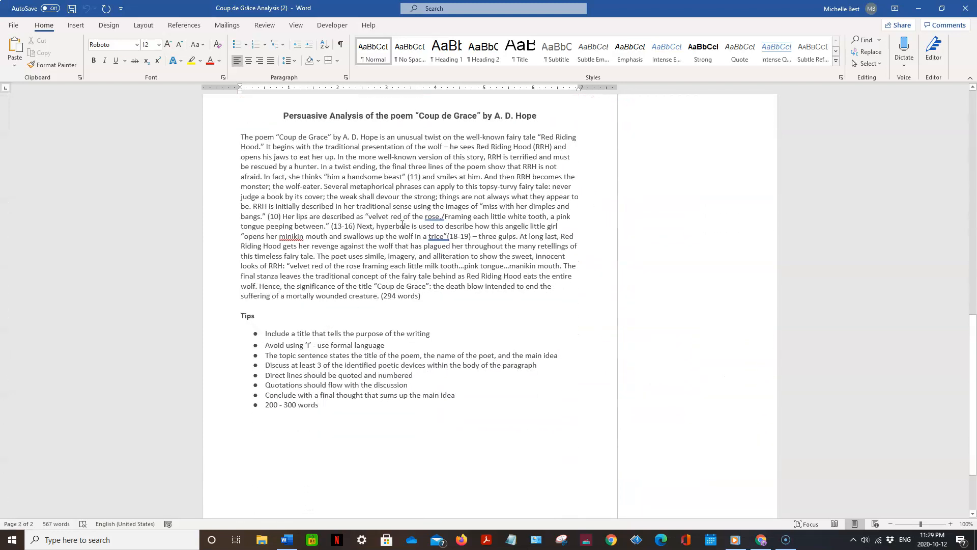
{"action": "scroll", "coordinate": [420, 253], "scroll_direction": "up", "scroll_amount": 20}
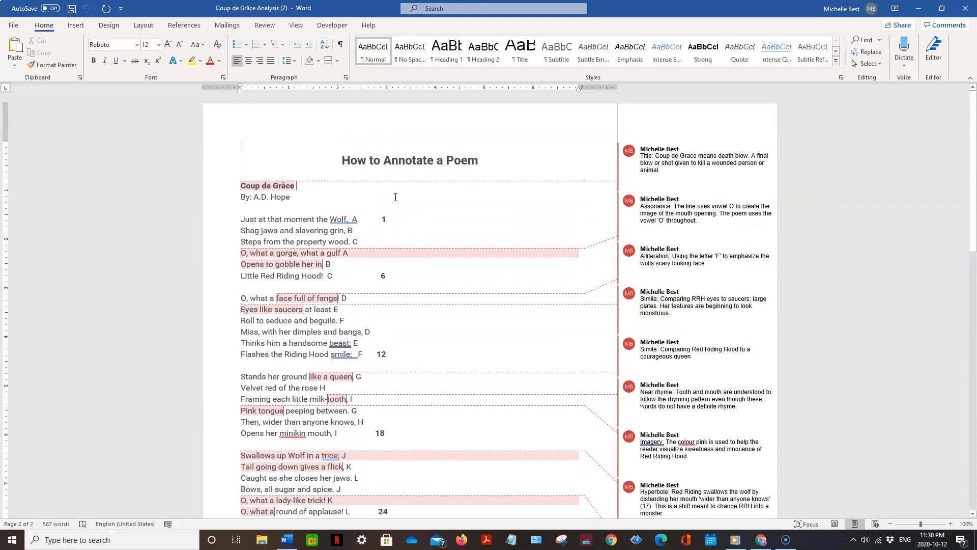
Step: Hide the comments by setting the review display to No Markup, and restore them with All Markup
{"action": "left_click", "coordinate": [264, 27]}
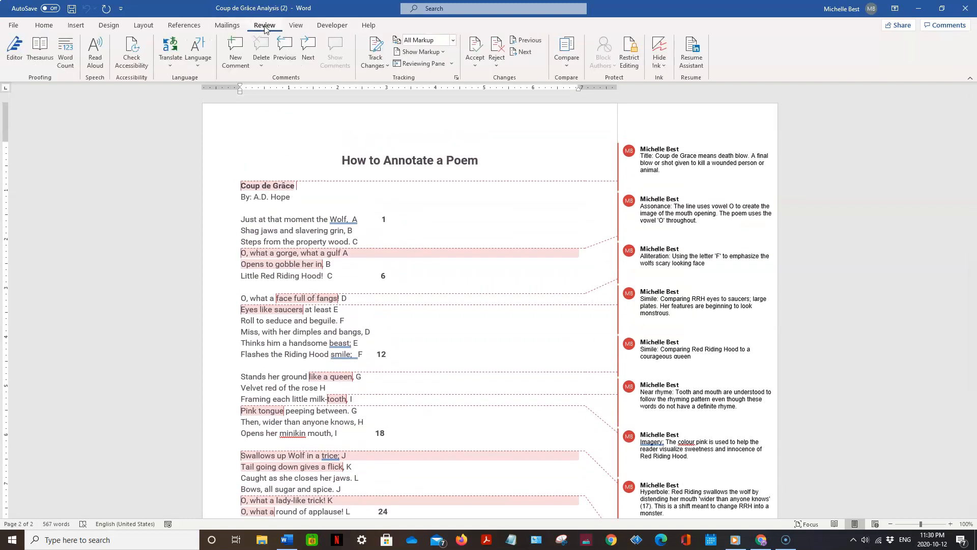
{"action": "left_click", "coordinate": [436, 40]}
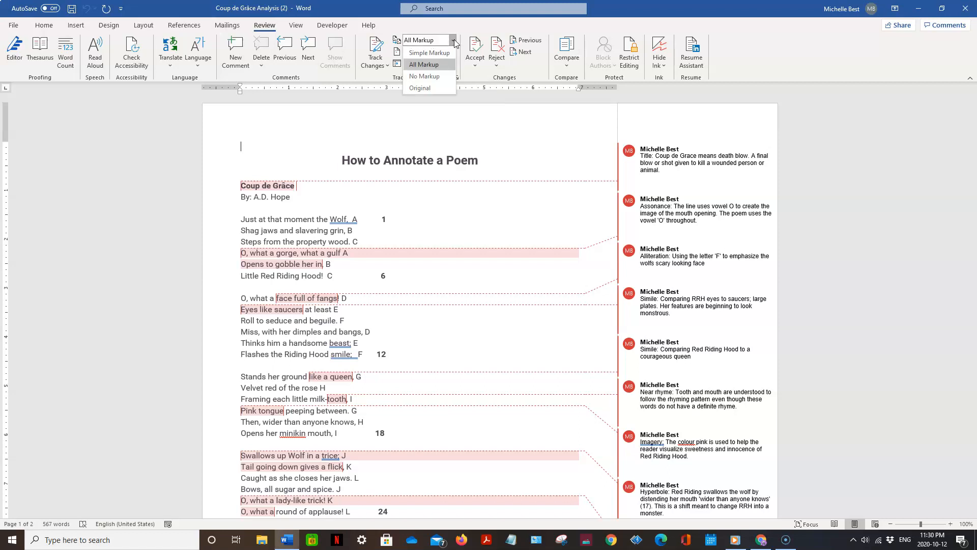
{"action": "left_click", "coordinate": [424, 76]}
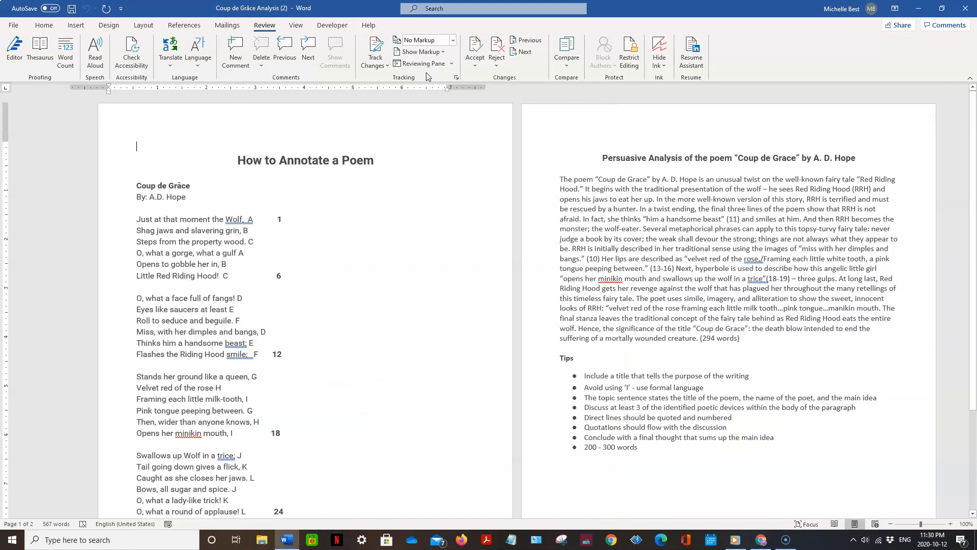
{"action": "left_click", "coordinate": [453, 40]}
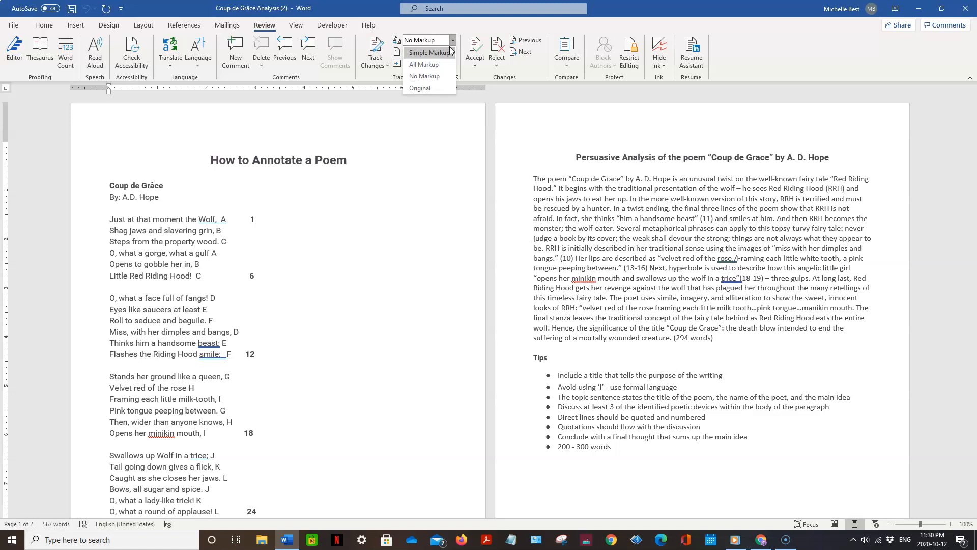
{"action": "left_click", "coordinate": [427, 63]}
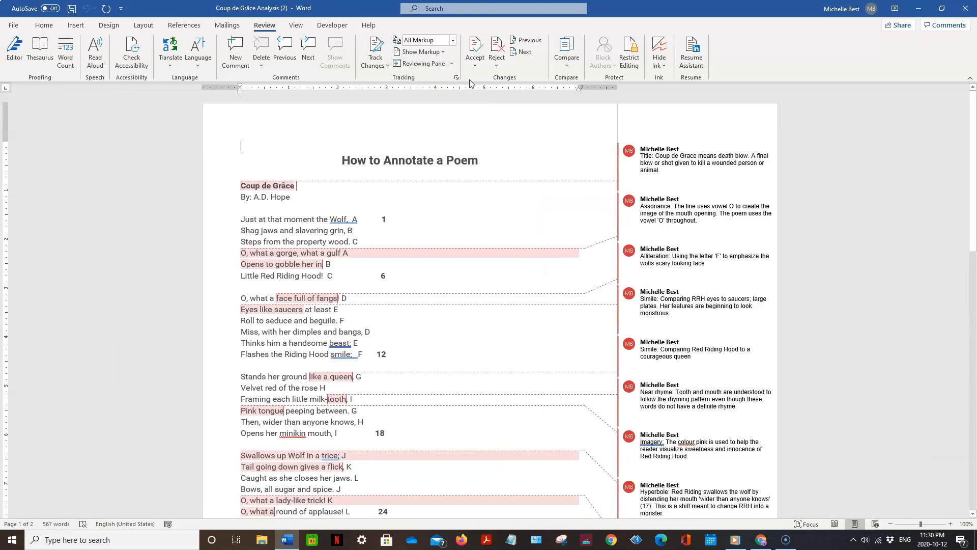
Step: Set the markup balloons to Show All Revisions Inline, and switch them back to Show Revisions in Balloons
{"action": "left_click", "coordinate": [445, 53]}
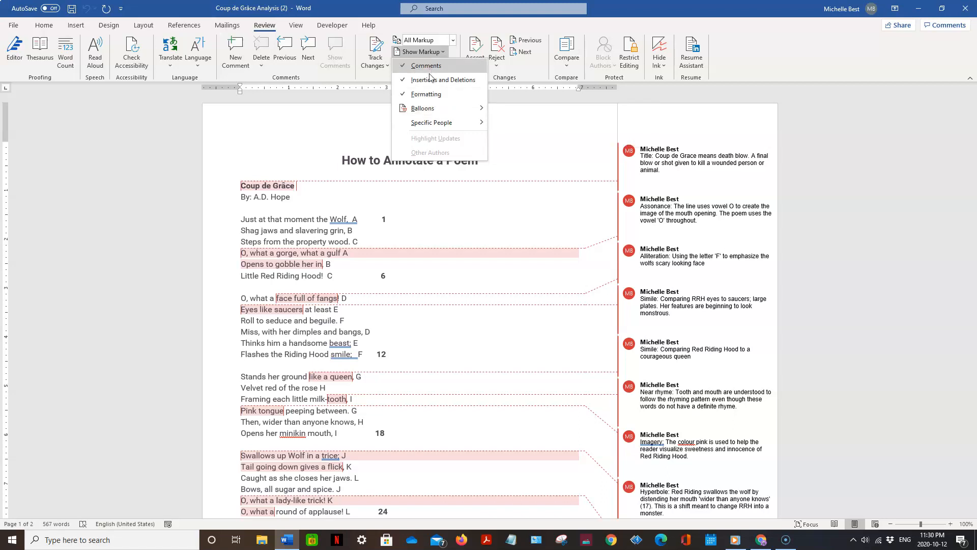
{"action": "mouse_move", "coordinate": [431, 111]}
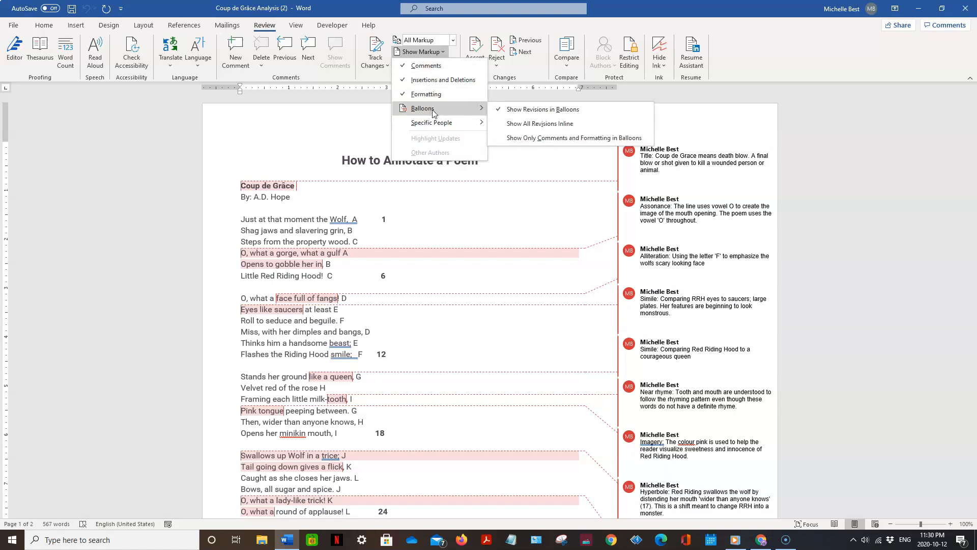
{"action": "left_click", "coordinate": [535, 123]}
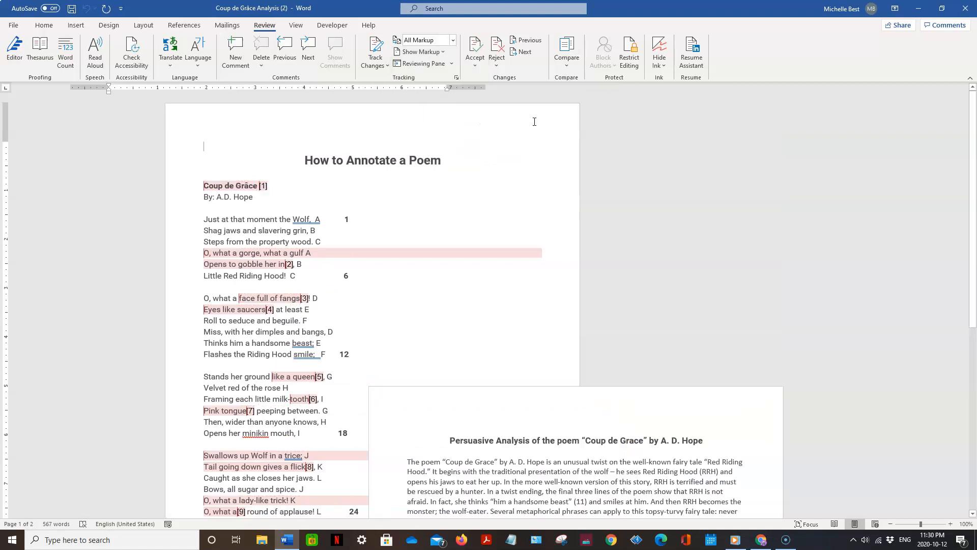
{"action": "left_click", "coordinate": [428, 53]}
{"action": "mouse_move", "coordinate": [426, 113]}
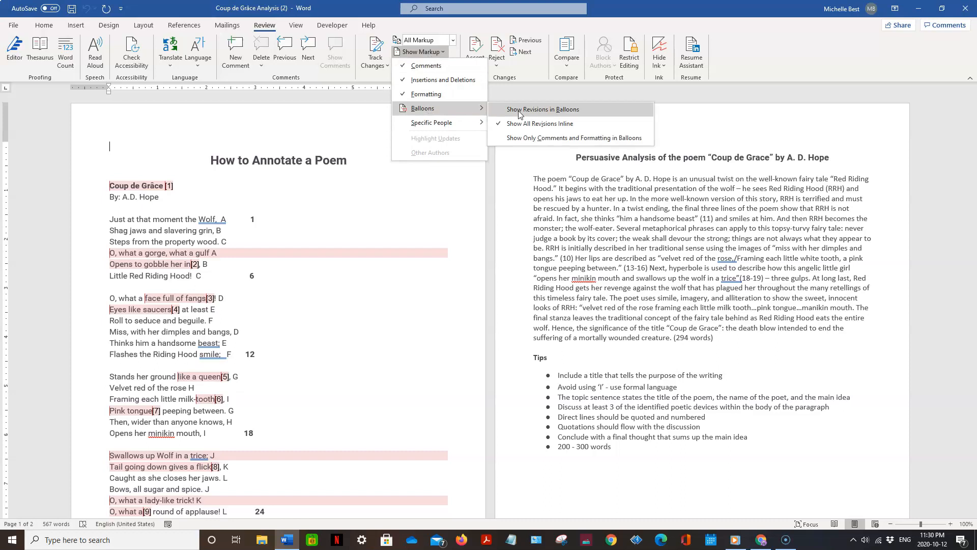
{"action": "left_click", "coordinate": [543, 110]}
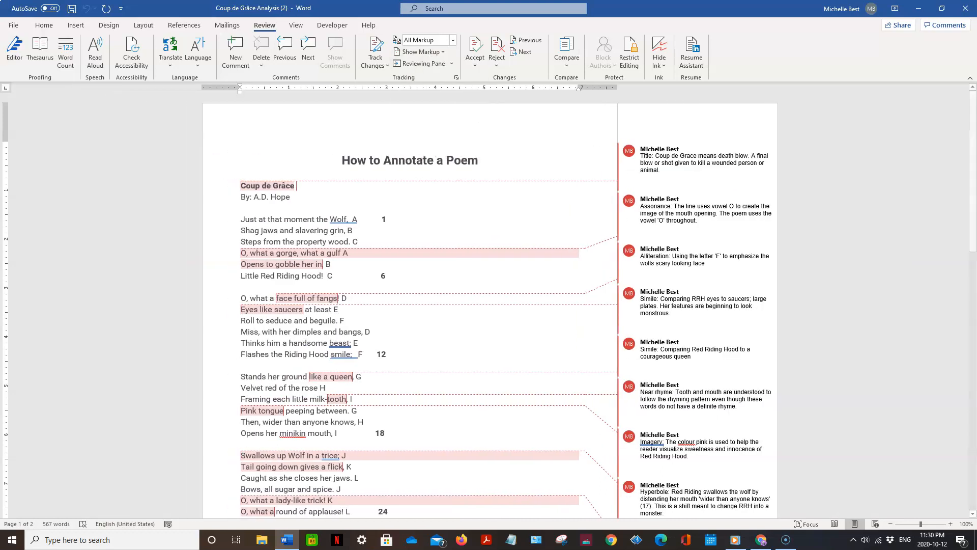
Step: Close the Word copy and return to the Coup de Grâce Analysis document in Google Docs
{"action": "left_click", "coordinate": [12, 27]}
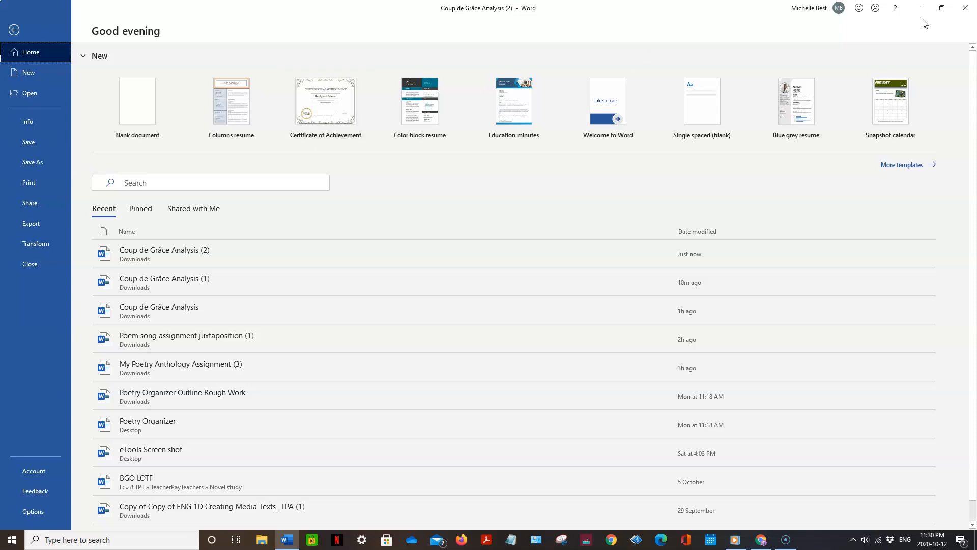
{"action": "left_click", "coordinate": [965, 7]}
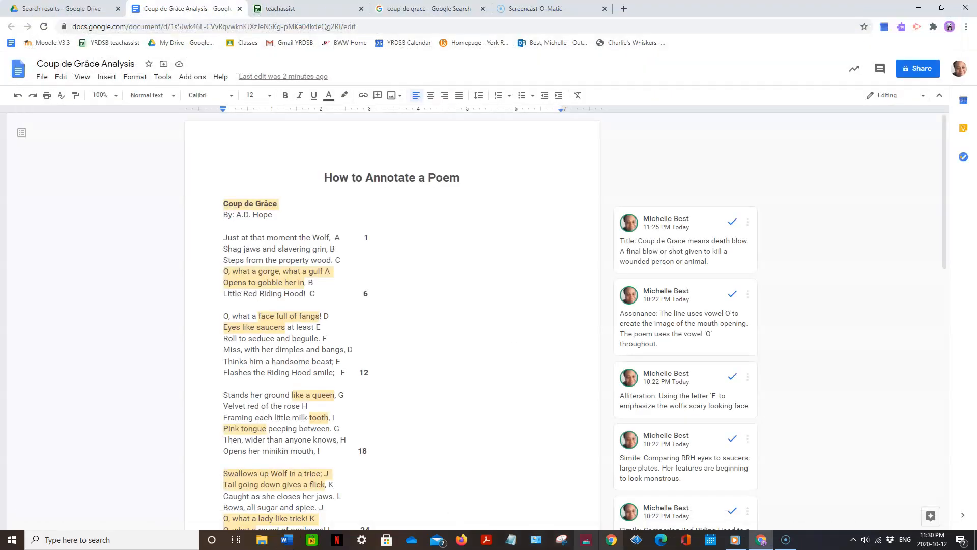
{"action": "left_click", "coordinate": [766, 540]}
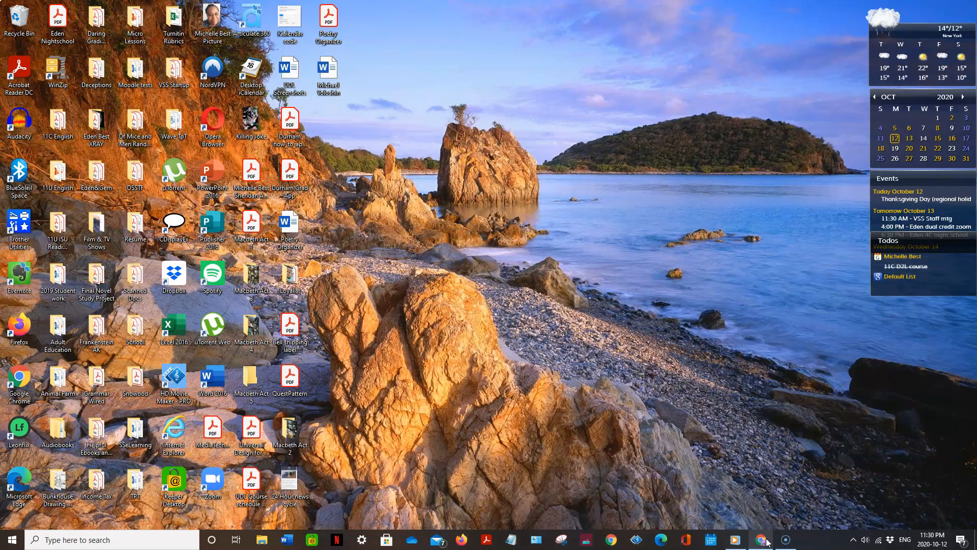
{"action": "left_click", "coordinate": [766, 541]}
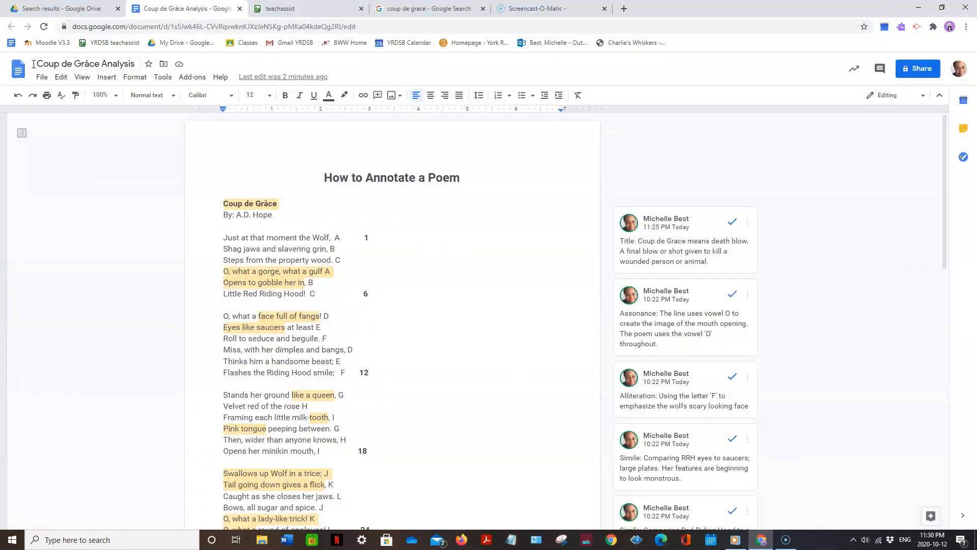
Step: Download the Coup de Grâce Analysis document as a zipped Web Page (.html)
{"action": "left_click", "coordinate": [43, 78]}
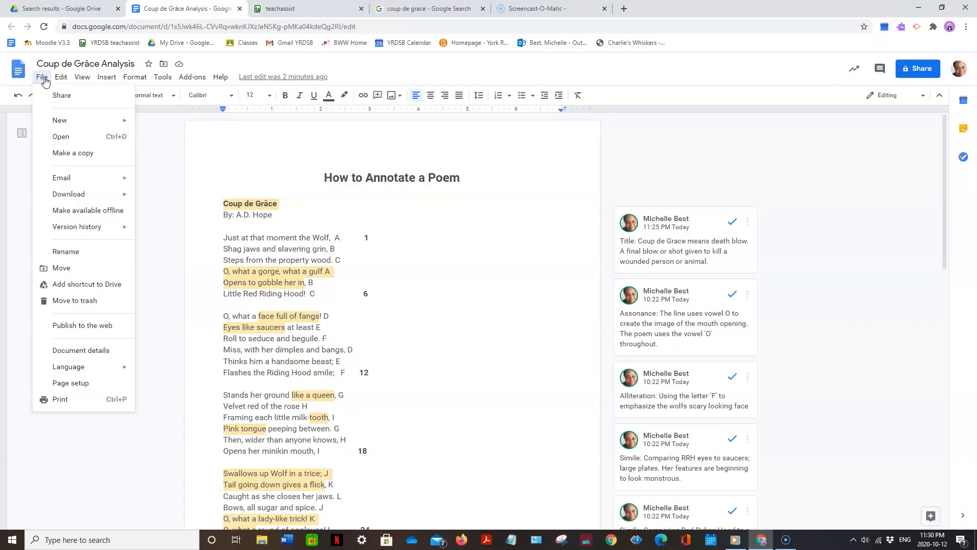
{"action": "mouse_move", "coordinate": [66, 198]}
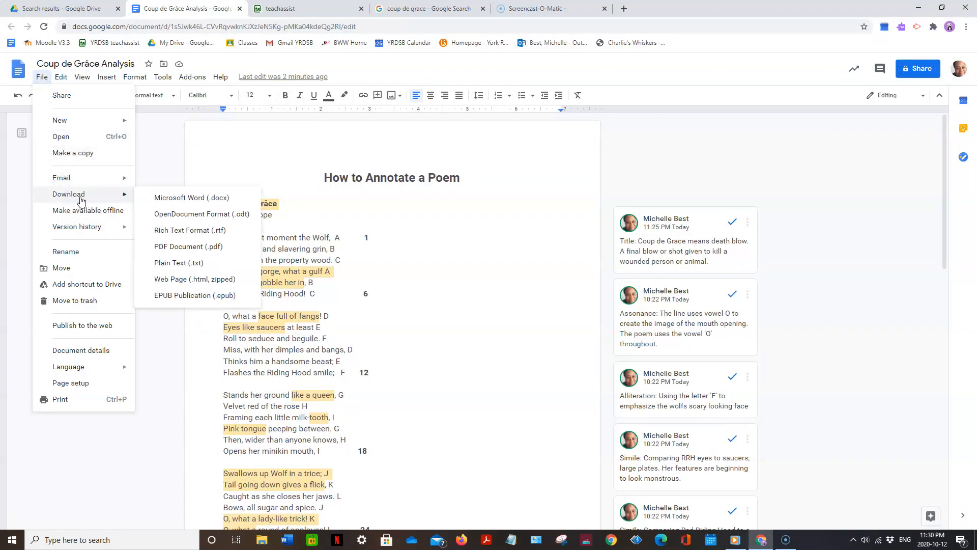
{"action": "left_click", "coordinate": [189, 280]}
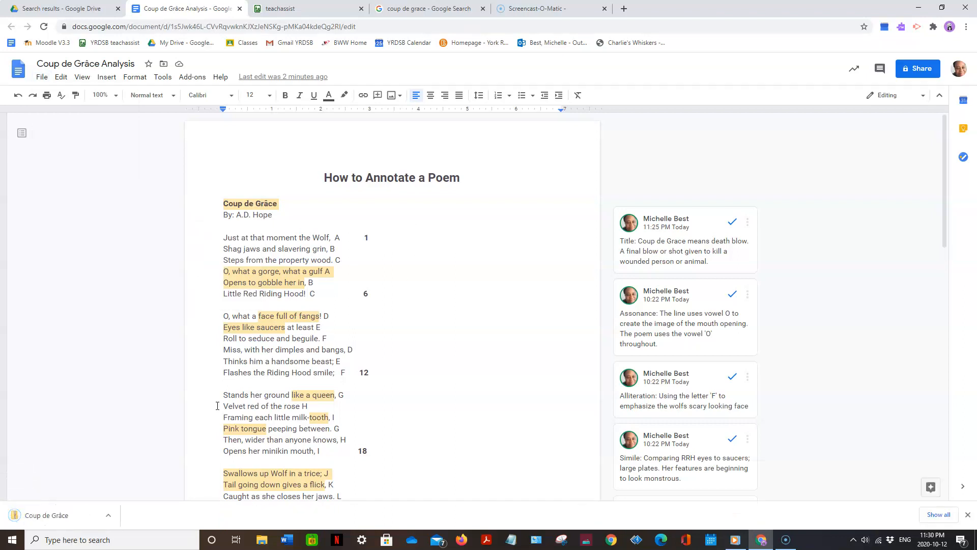
Step: Locate the downloaded Coup de Grâce Analysis (1) zip in its folder and open its CoupdeGrceAnalysis HTML file in Firefox
{"action": "left_click", "coordinate": [111, 519]}
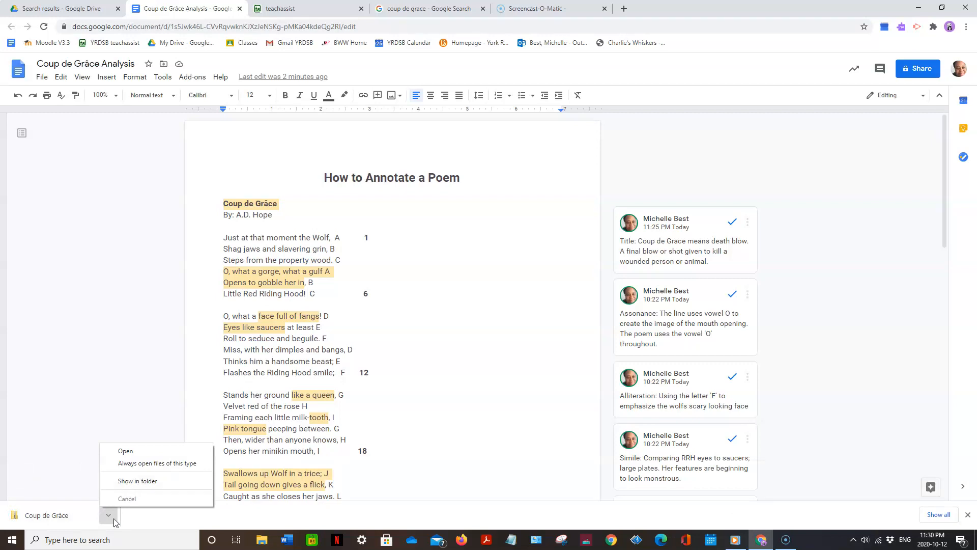
{"action": "left_click", "coordinate": [132, 481]}
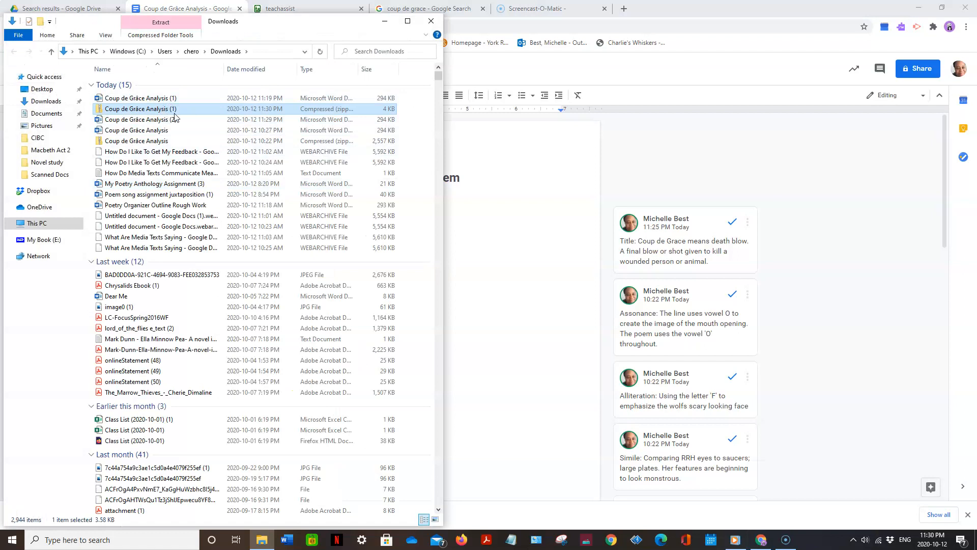
{"action": "double_click", "coordinate": [177, 110]}
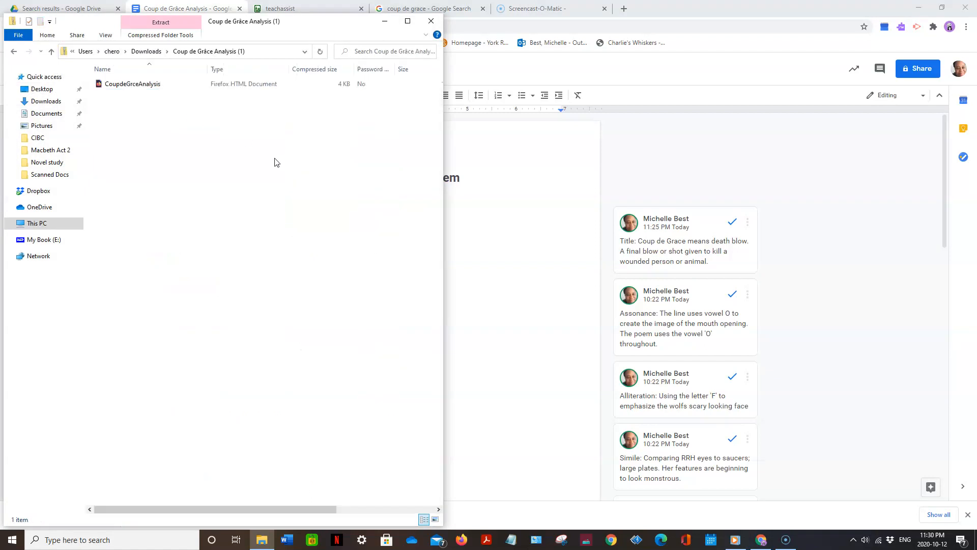
{"action": "double_click", "coordinate": [138, 85]}
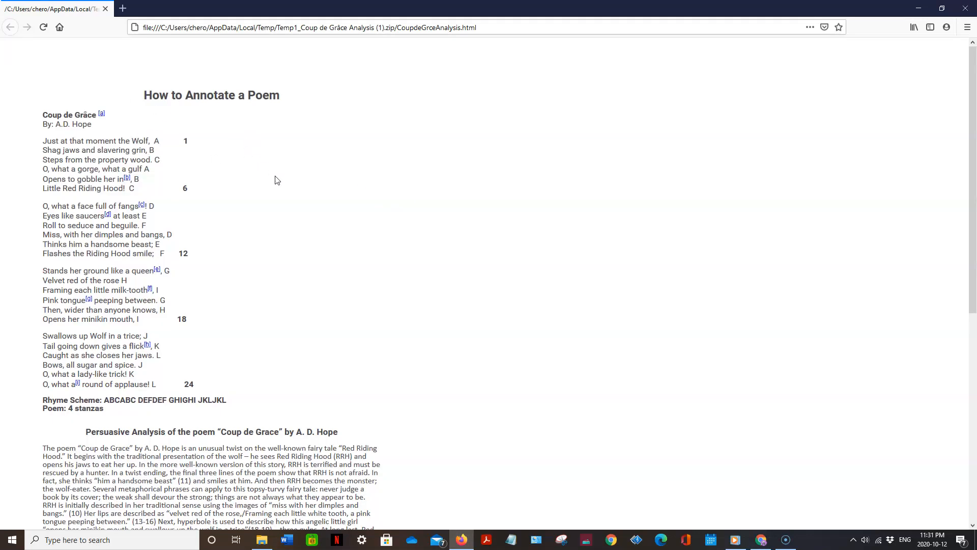
Step: Follow the [a] comment link beside the poem's title and compare the lettered markers with the comment list below the Tips
{"action": "scroll", "coordinate": [245, 168], "scroll_direction": "down", "scroll_amount": 2}
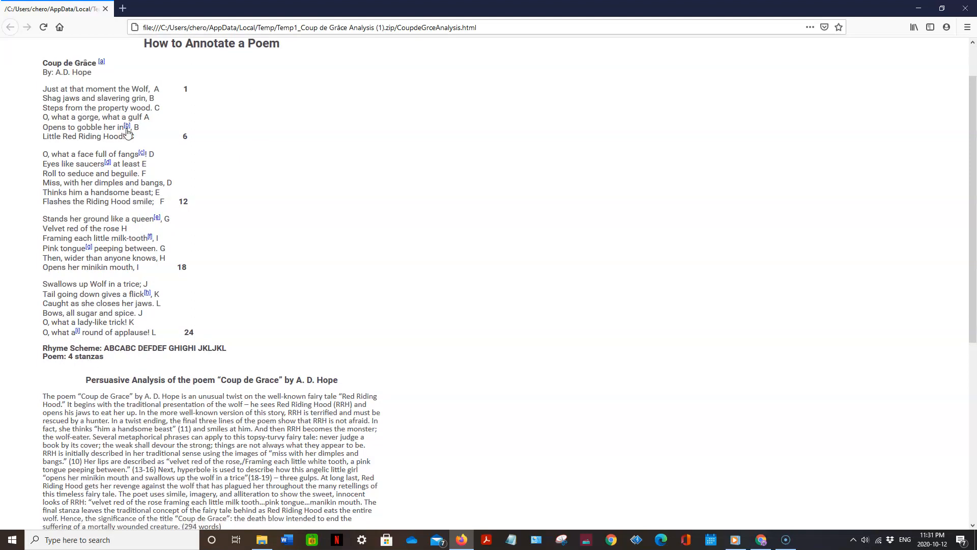
{"action": "left_click", "coordinate": [102, 63]}
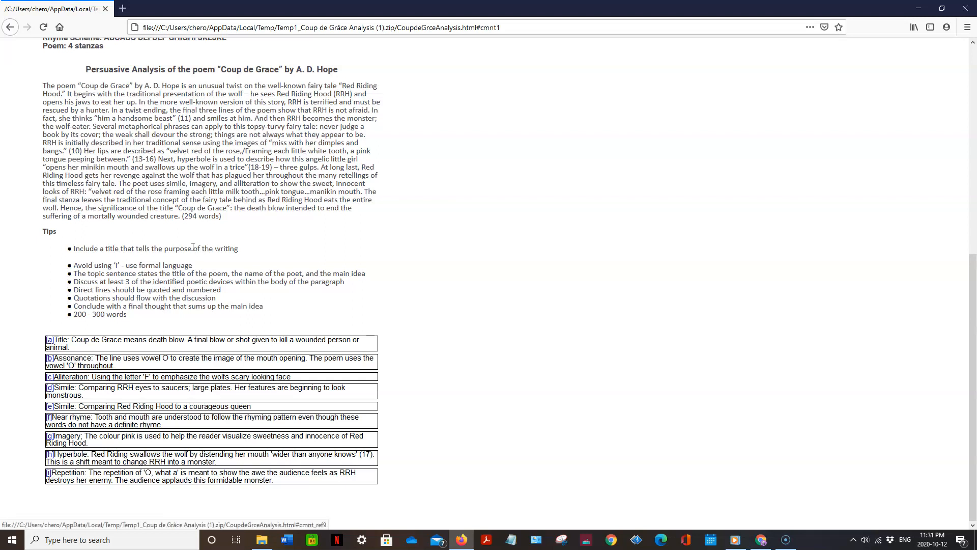
{"action": "scroll", "coordinate": [204, 229], "scroll_direction": "up", "scroll_amount": 8}
{"action": "scroll", "coordinate": [119, 229], "scroll_direction": "down", "scroll_amount": 5}
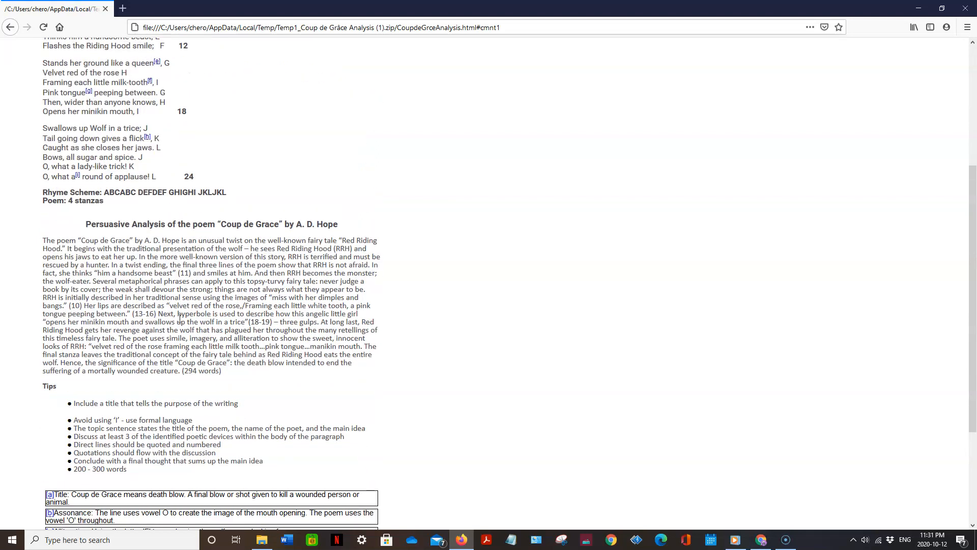
{"action": "scroll", "coordinate": [179, 318], "scroll_direction": "up", "scroll_amount": 4}
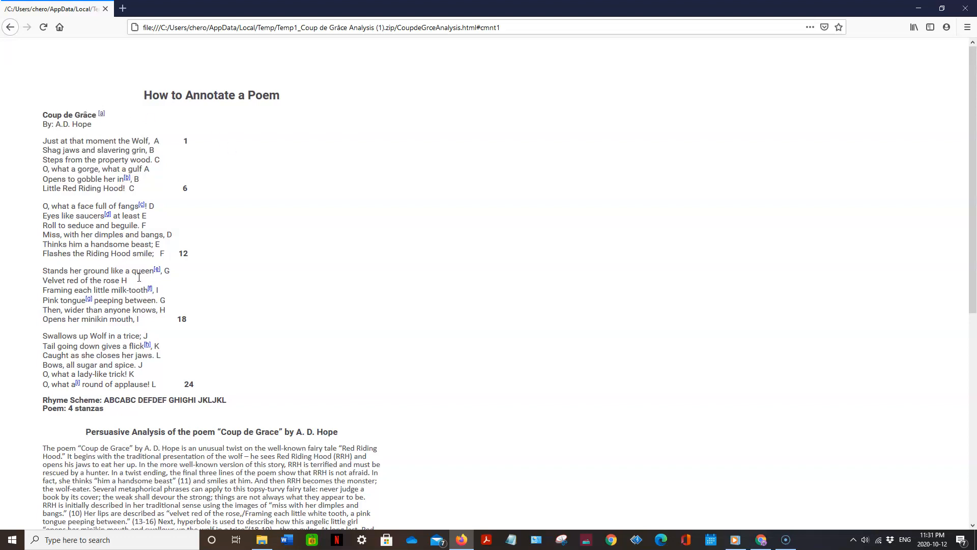
{"action": "scroll", "coordinate": [285, 390], "scroll_direction": "down", "scroll_amount": 6}
{"action": "scroll", "coordinate": [298, 349], "scroll_direction": "up", "scroll_amount": 6}
{"action": "right_click", "coordinate": [294, 146]}
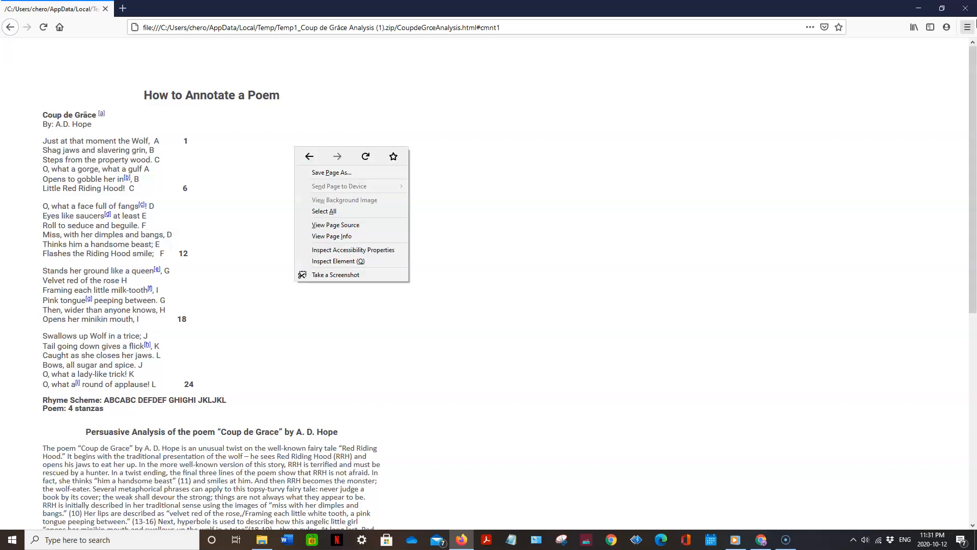
{"action": "left_click", "coordinate": [968, 27]}
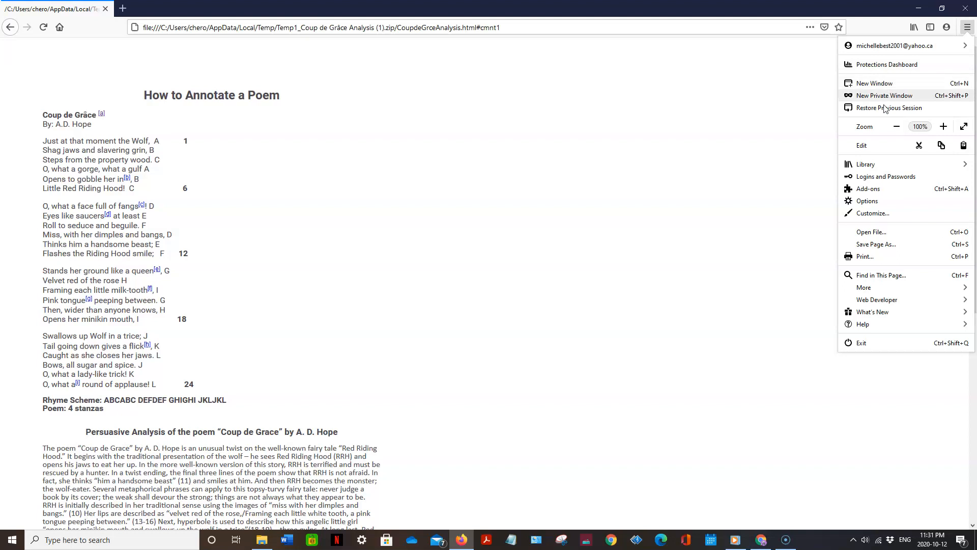
{"action": "left_click", "coordinate": [887, 249]}
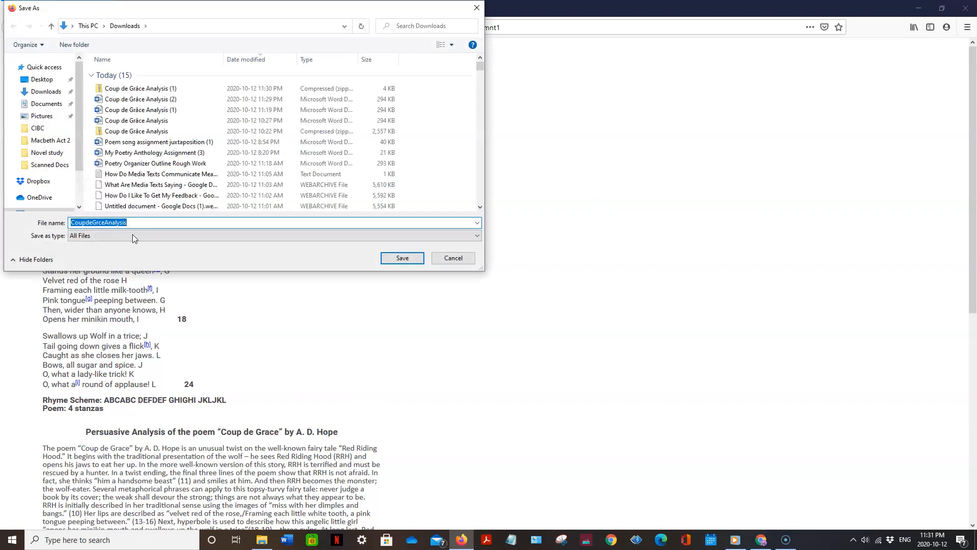
{"action": "left_click", "coordinate": [448, 258]}
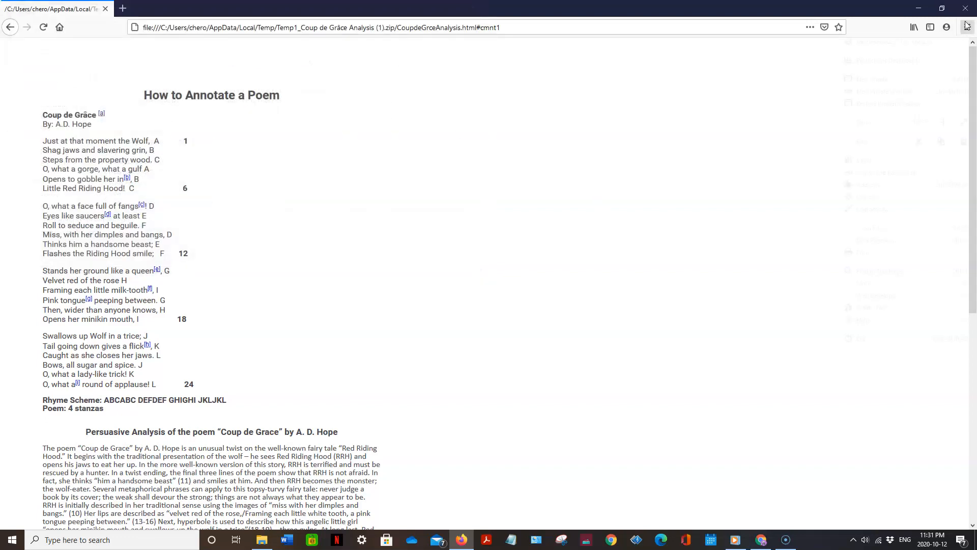
Step: Open the print preview of the annotated poem's web page and check both pages
{"action": "left_click", "coordinate": [967, 27]}
{"action": "left_click", "coordinate": [874, 258]}
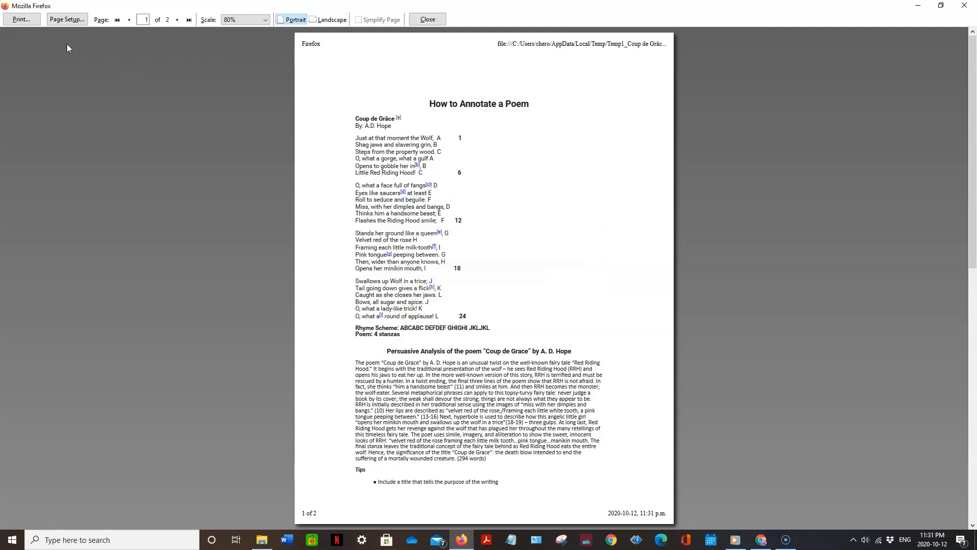
{"action": "scroll", "coordinate": [468, 172], "scroll_direction": "down", "scroll_amount": 5}
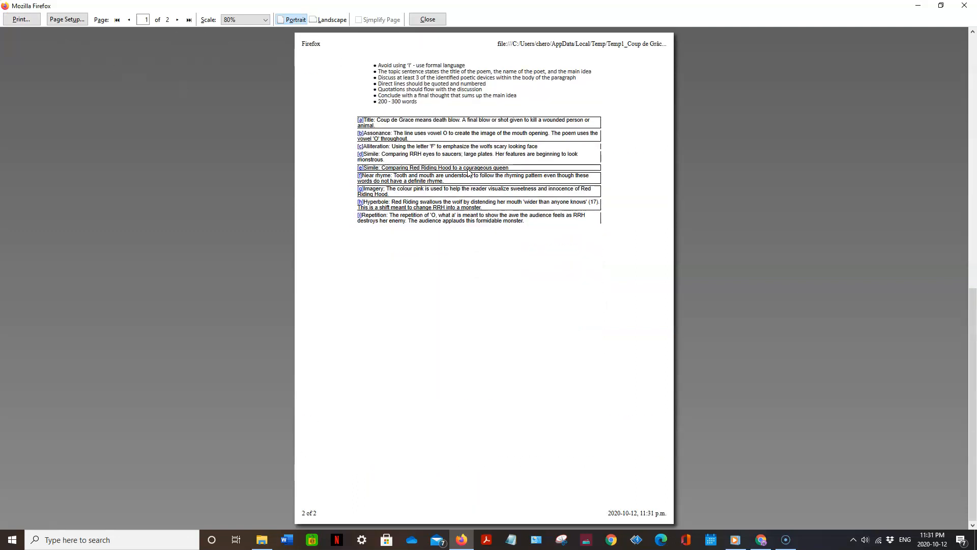
{"action": "scroll", "coordinate": [468, 172], "scroll_direction": "up", "scroll_amount": 5}
Step: Print all pages with Microsoft Print to PDF, saving the output on the Desktop as "Poem annotation"
{"action": "left_click", "coordinate": [22, 19]}
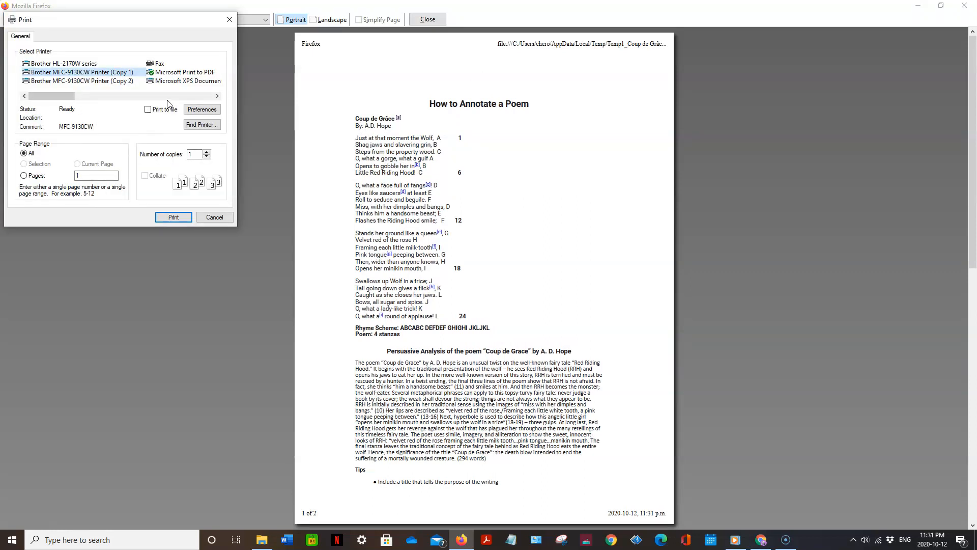
{"action": "left_click_drag", "start_coordinate": [76, 96], "coordinate": [109, 94]}
{"action": "left_click", "coordinate": [82, 74]}
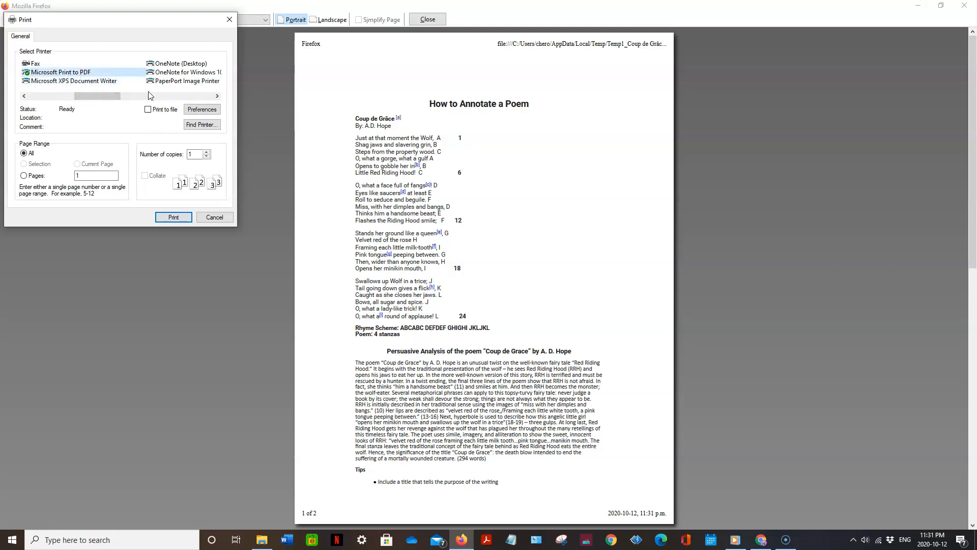
{"action": "left_click", "coordinate": [173, 216]}
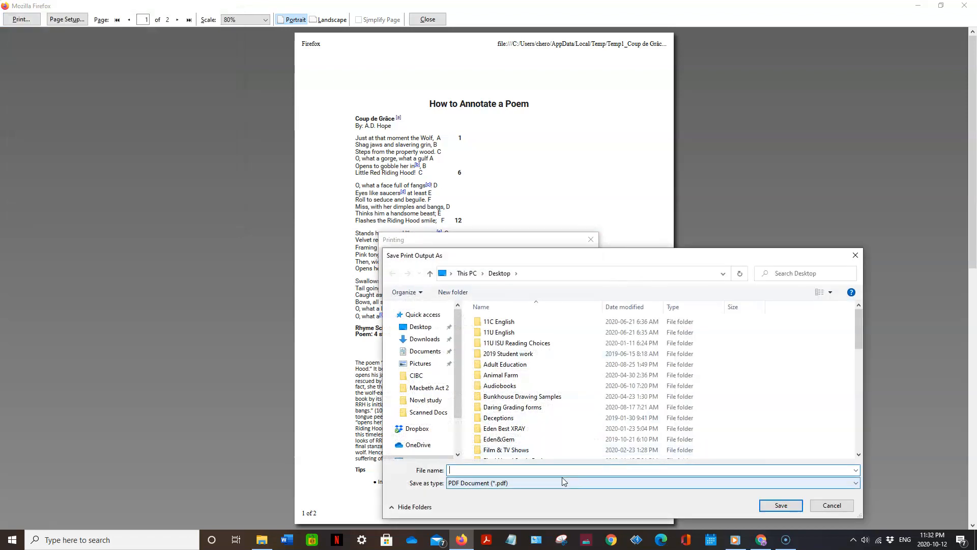
{"action": "type", "text": "Poem annotation"}
{"action": "left_click", "coordinate": [793, 506]}
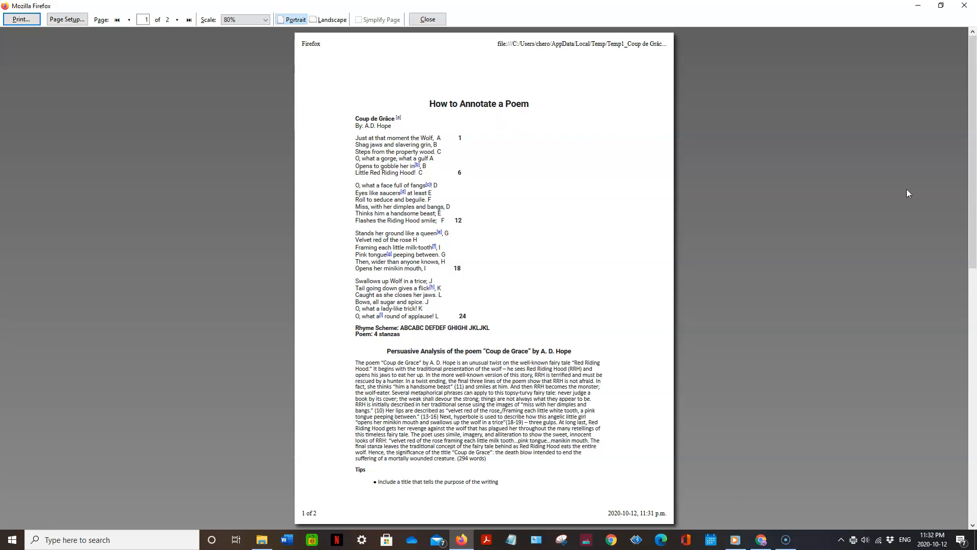
Step: Minimize the open windows and open the Poem annotation PDF from the desktop in Acrobat Reader
{"action": "left_click", "coordinate": [918, 6]}
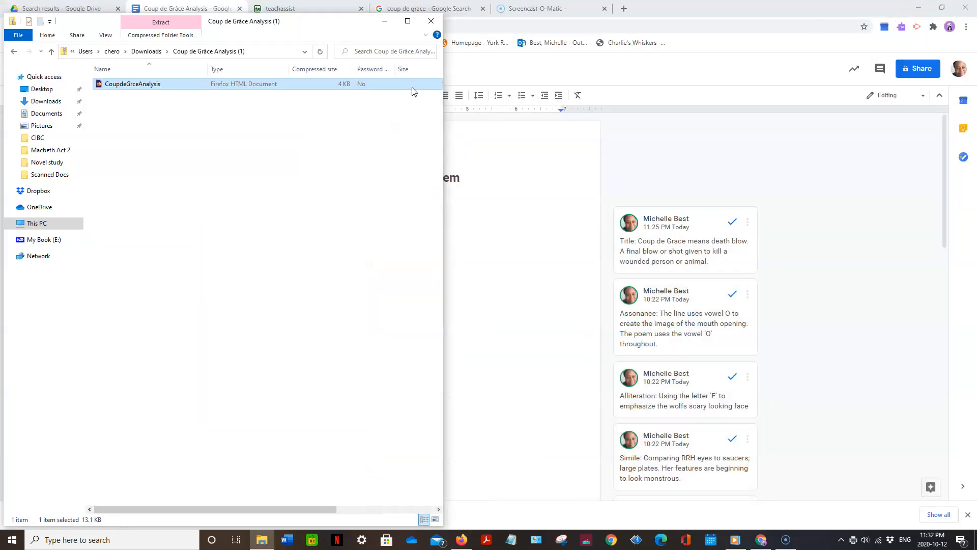
{"action": "left_click", "coordinate": [389, 19]}
{"action": "left_click", "coordinate": [926, 9]}
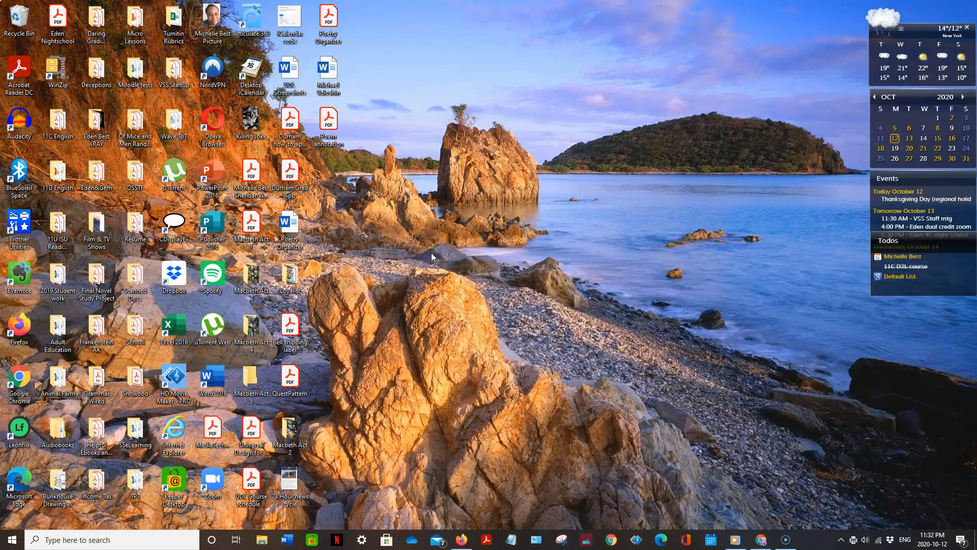
{"action": "double_click", "coordinate": [329, 122]}
Step: Look through the poem and comment markers in the PDF, and return to the Google Docs document in Chrome
{"action": "scroll", "coordinate": [604, 226], "scroll_direction": "down", "scroll_amount": 5}
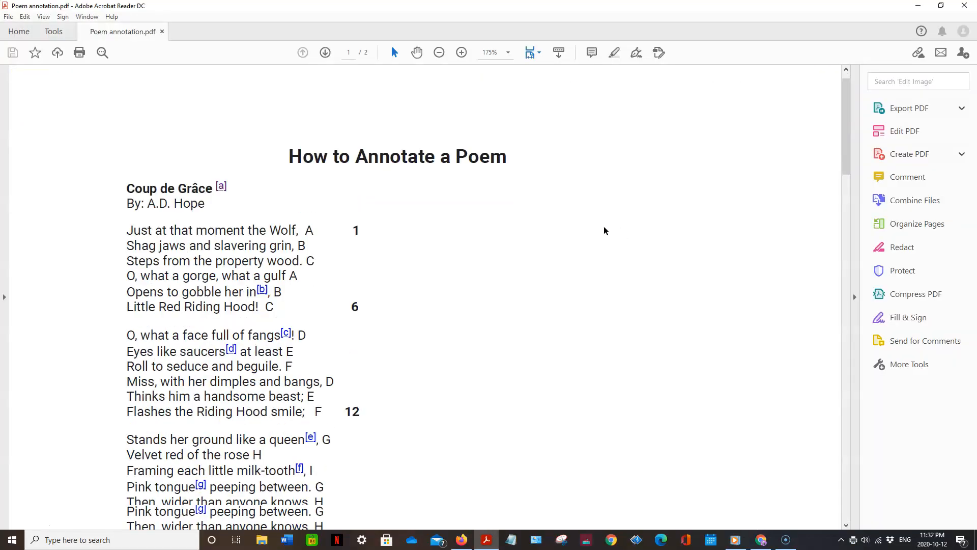
{"action": "scroll", "coordinate": [450, 180], "scroll_direction": "down", "scroll_amount": 1}
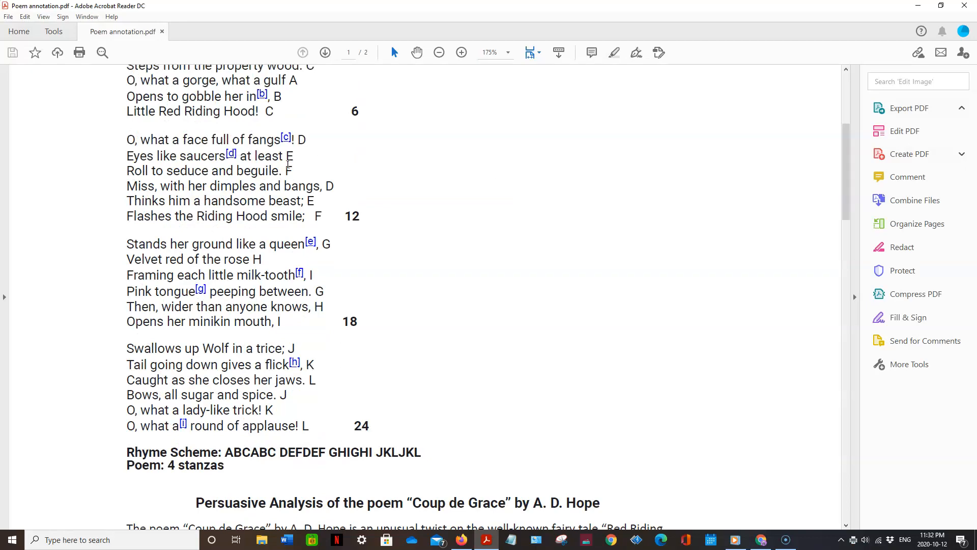
{"action": "scroll", "coordinate": [417, 198], "scroll_direction": "down", "scroll_amount": 2}
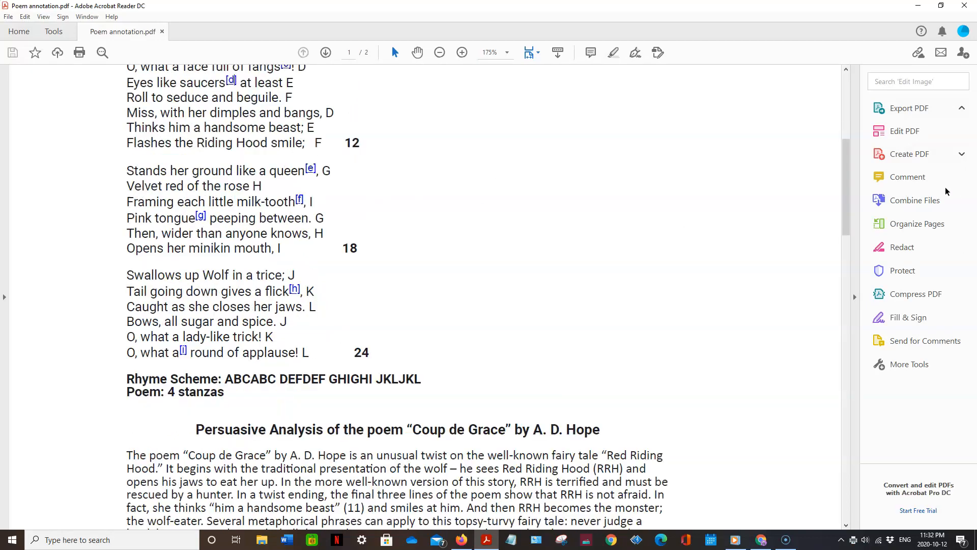
{"action": "scroll", "coordinate": [849, 199], "scroll_direction": "down", "scroll_amount": 2}
{"action": "mouse_move", "coordinate": [849, 199]}
{"action": "left_mouse_down"}
{"action": "mouse_move", "coordinate": [846, 374]}
{"action": "mouse_move", "coordinate": [849, 128]}
{"action": "mouse_move", "coordinate": [847, 379]}
{"action": "mouse_move", "coordinate": [846, 148]}
{"action": "mouse_move", "coordinate": [779, 134]}
{"action": "left_mouse_up"}
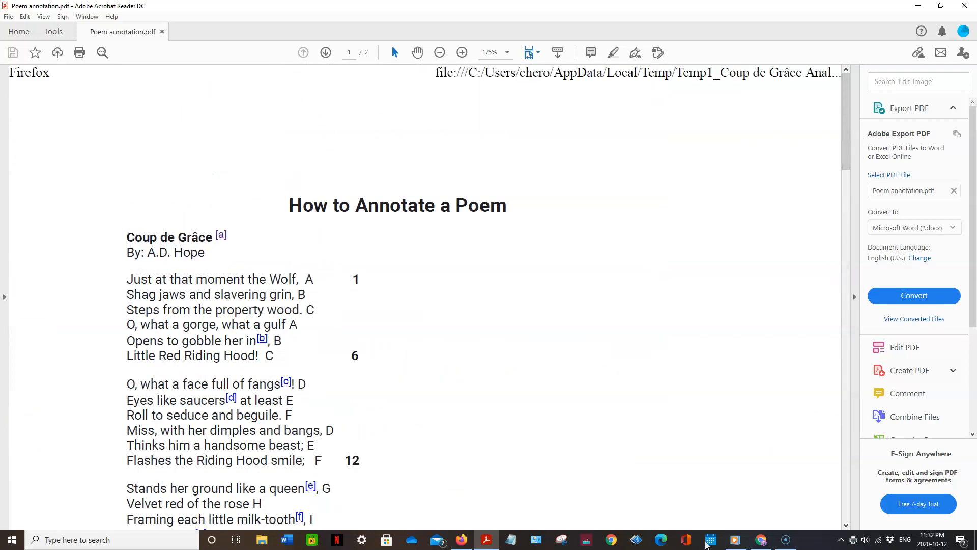
{"action": "left_click", "coordinate": [762, 543]}
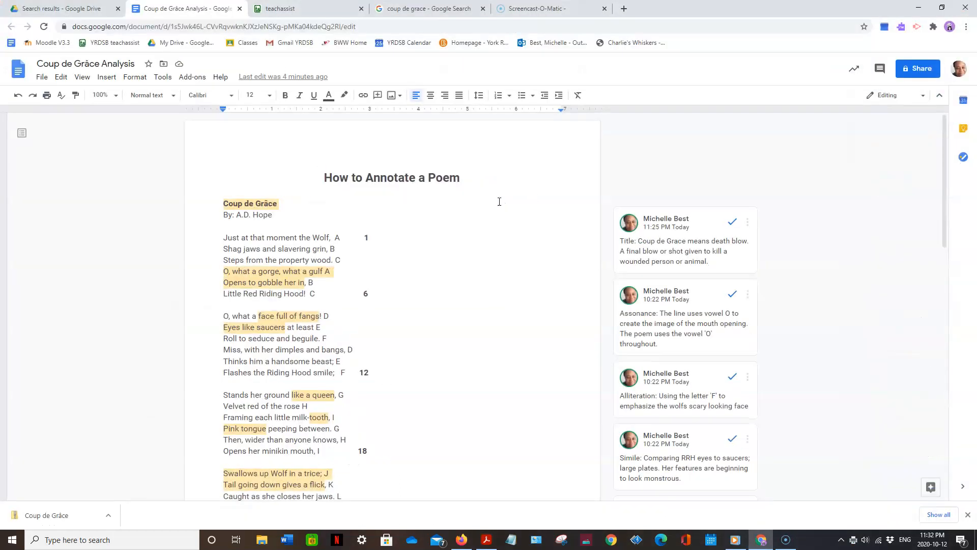